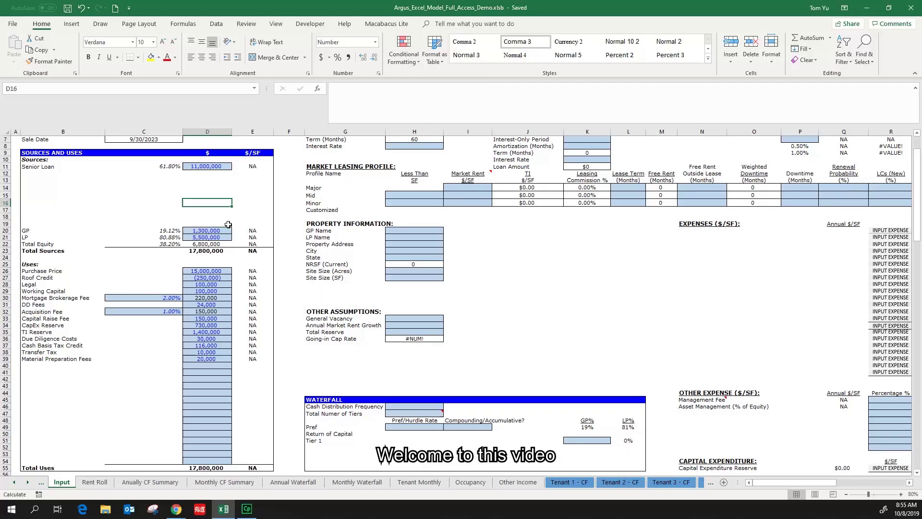
# Step: On the Rent Roll sheet, enter tenant NBC Marketing Services in F6 with suite 100
pyautogui.scroll(2, 228, 224)
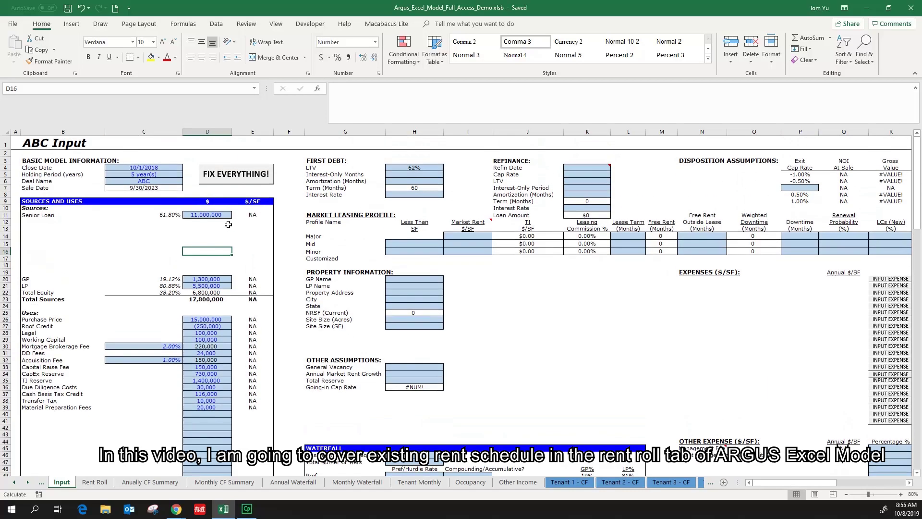
pyautogui.scroll(-1, 228, 224)
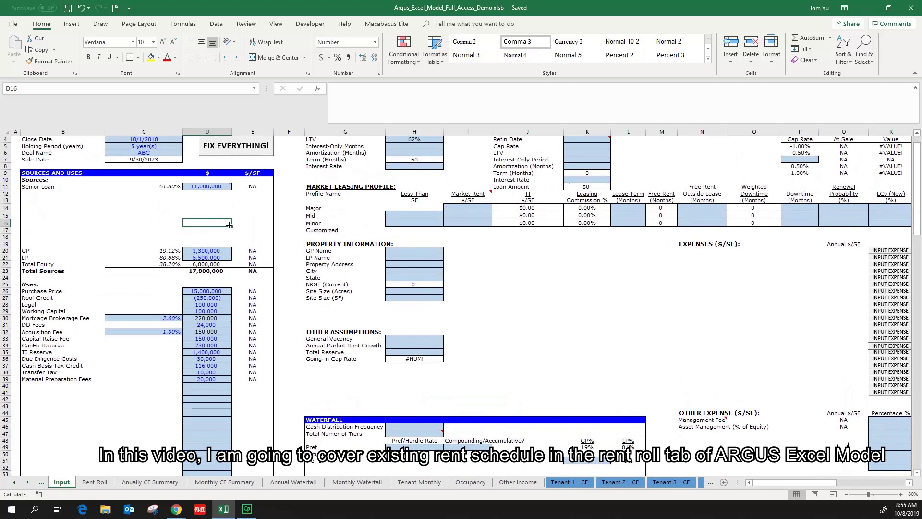
pyautogui.scroll(-2, 229, 225)
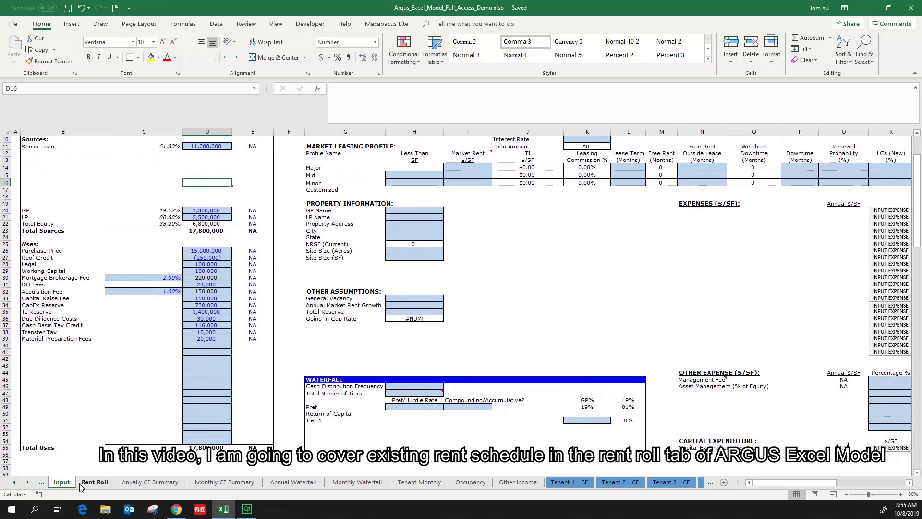
pyautogui.click(94, 482)
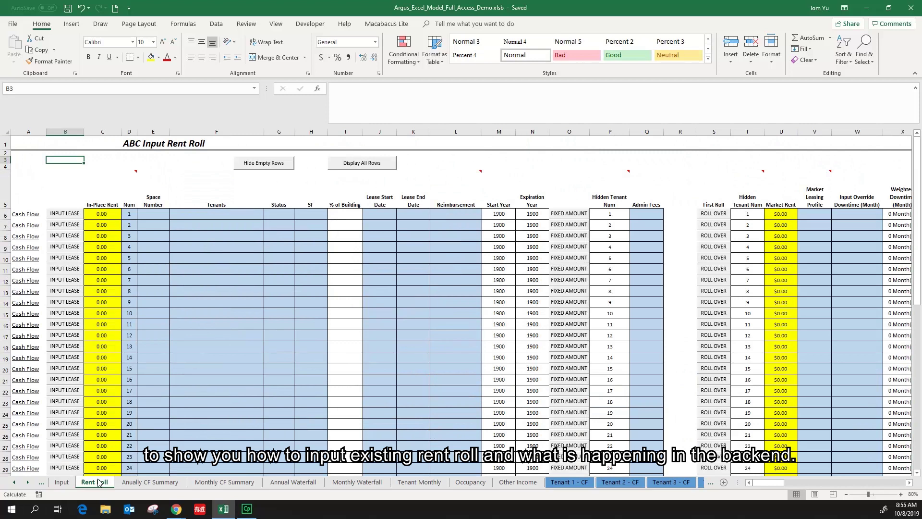
pyautogui.click(216, 213)
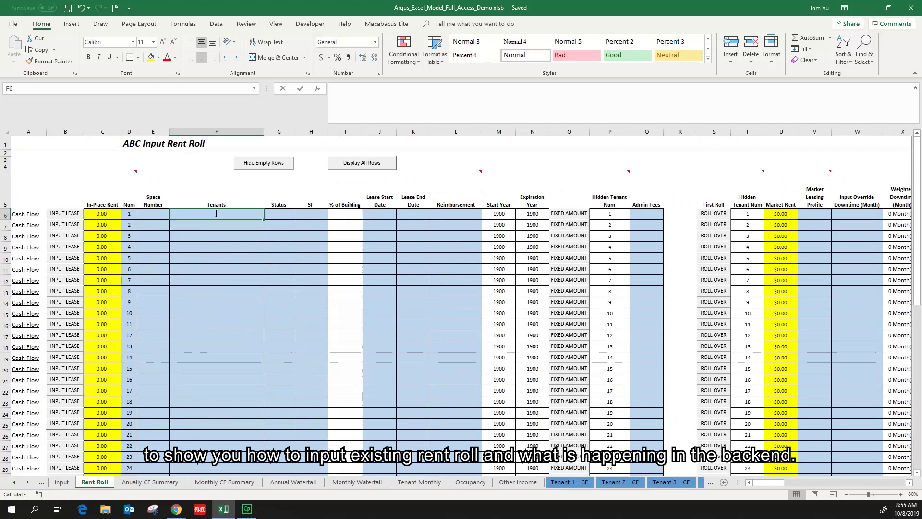
pyautogui.write('NBC')
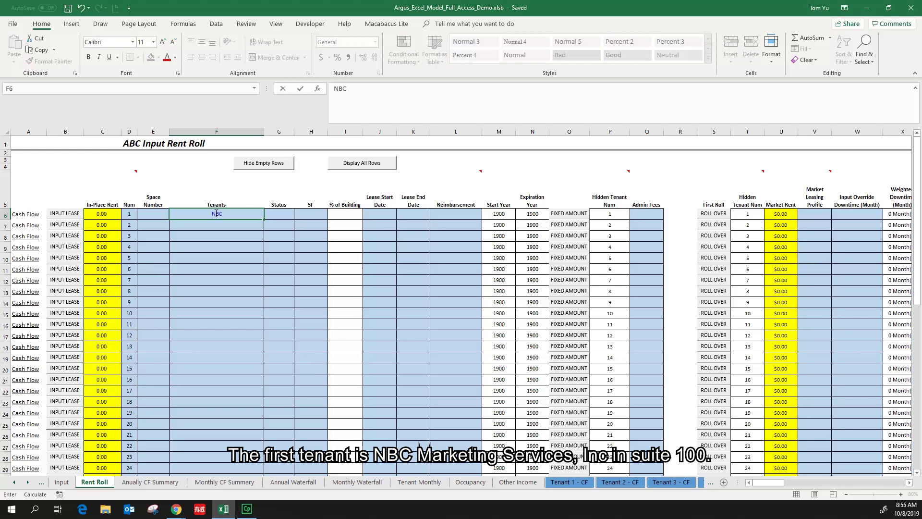
pyautogui.write(' Marketing Ser')
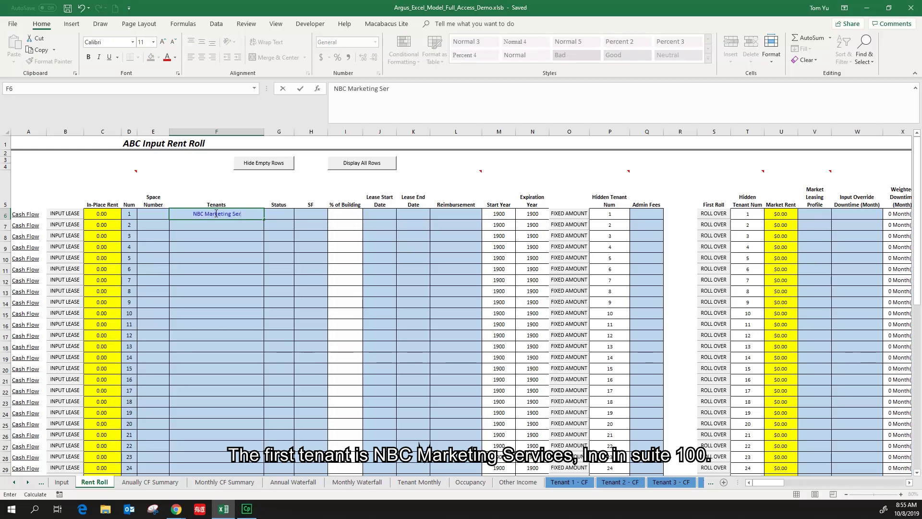
pyautogui.write('vices')
pyautogui.hotkey('shift', 'Tab')
pyautogui.write('100')
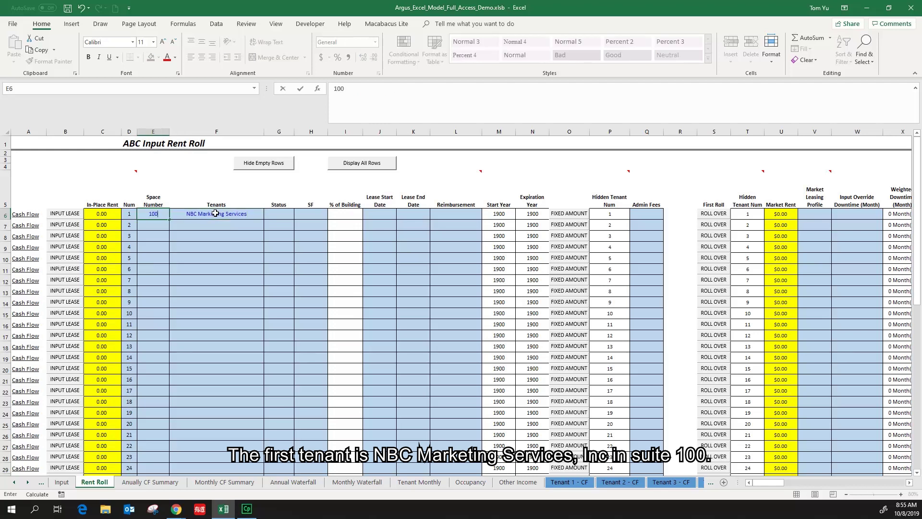
pyautogui.press('Tab')
pyautogui.press('Tab')
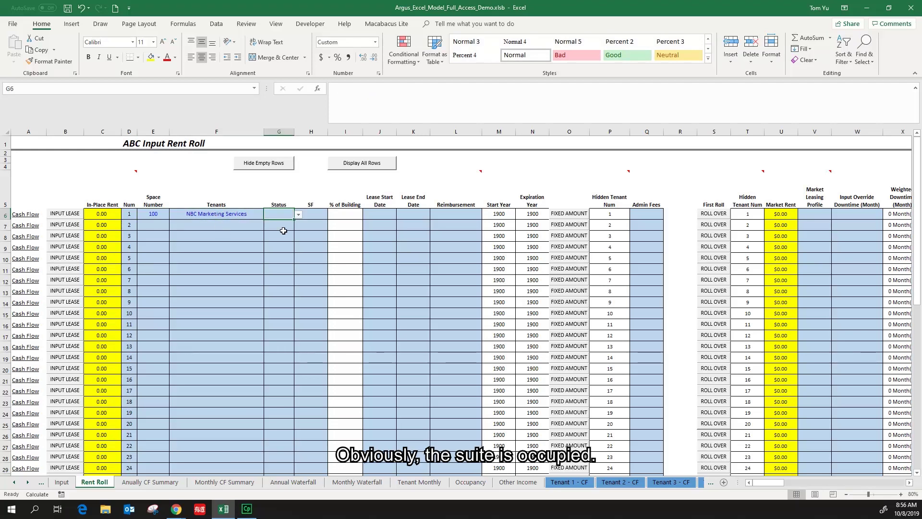
# Step: Mark suite 100 as Occupied with 48,174 square feet
pyautogui.click(298, 215)
pyautogui.click(284, 226)
pyautogui.click(321, 218)
pyautogui.write('48')
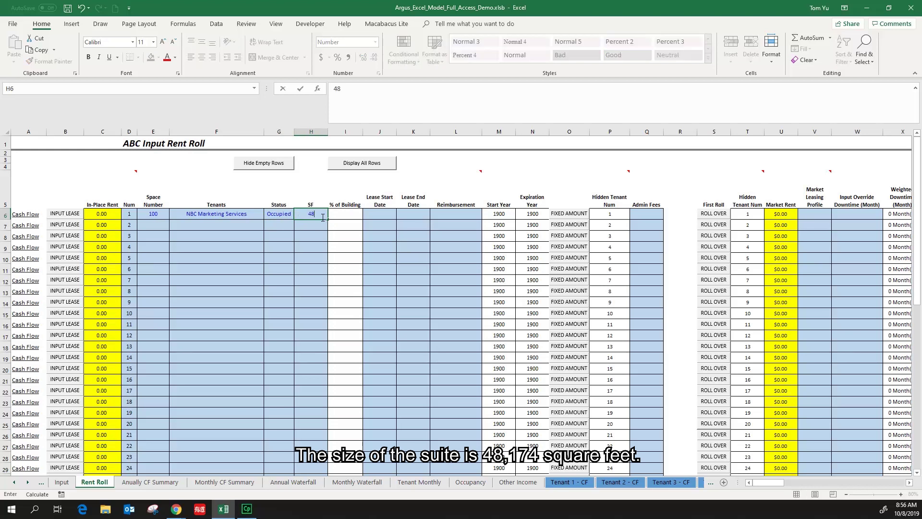
pyautogui.write('174')
pyautogui.press('Return')
pyautogui.press('Right')
pyautogui.press('Right')
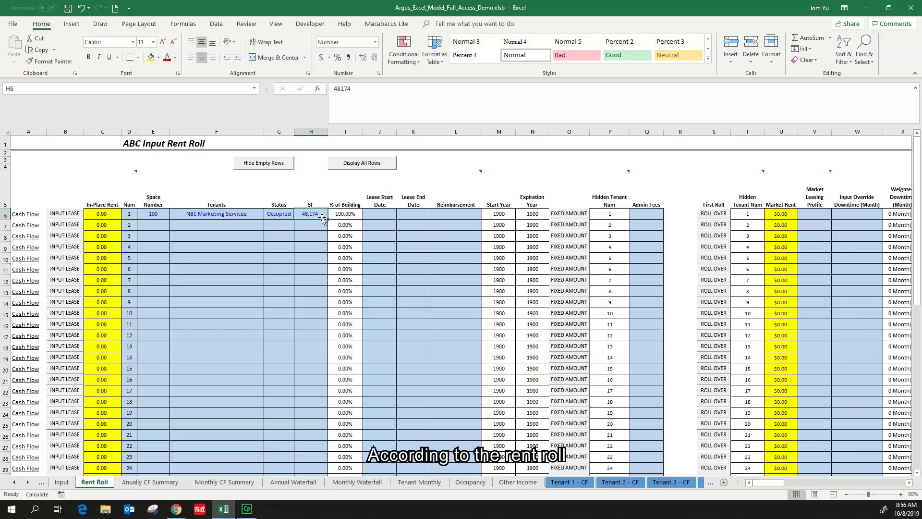
# Step: Enter NBC's lease dates: start 11/1/2002 in J6 and end 10/31/2021 in K6
pyautogui.write('11/1')
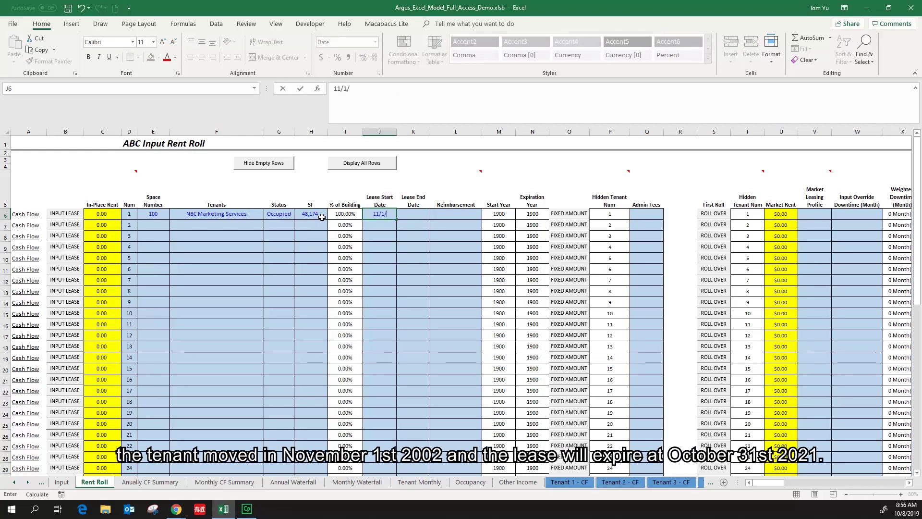
pyautogui.write('/2002')
pyautogui.press('Tab')
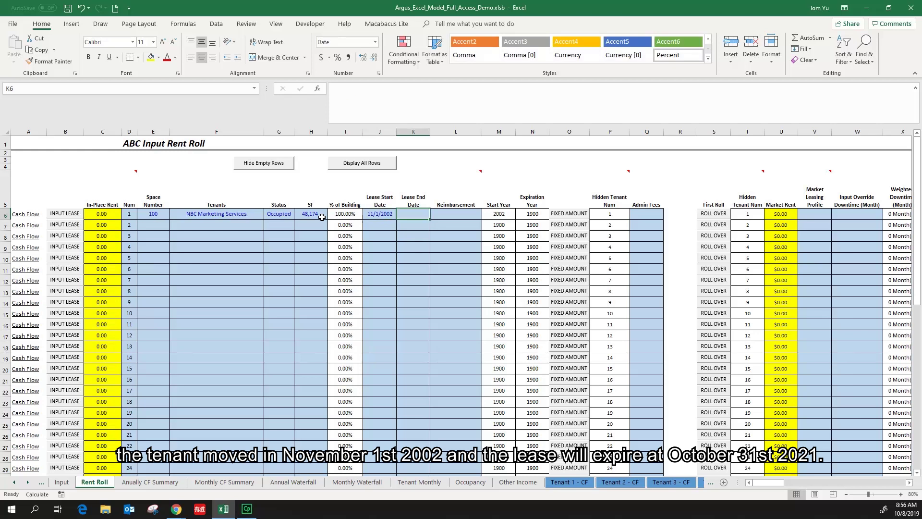
pyautogui.write('10')
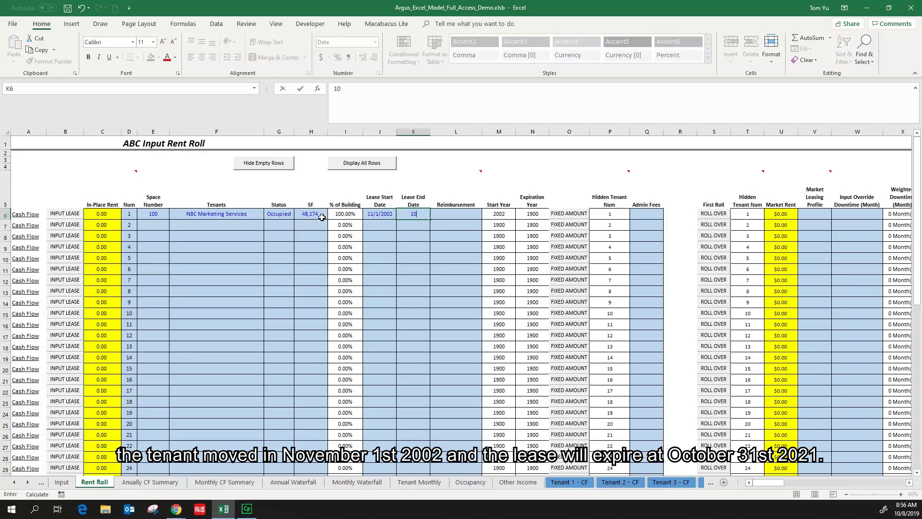
pyautogui.write('/31/20')
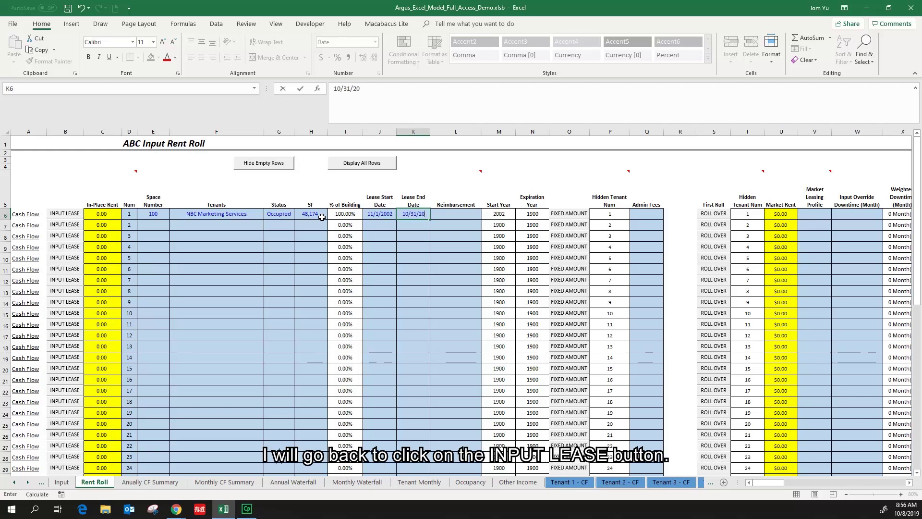
pyautogui.write('21')
pyautogui.press('Return')
pyautogui.click(70, 216)
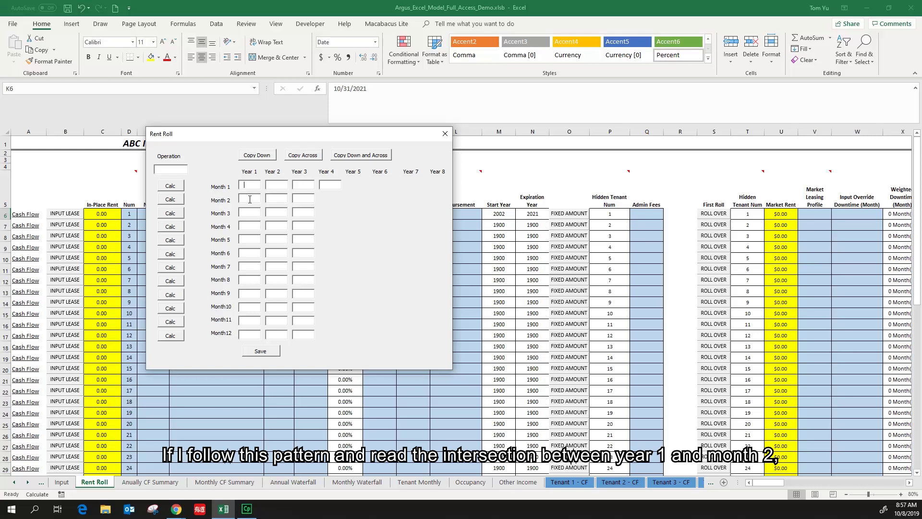
pyautogui.click(250, 200)
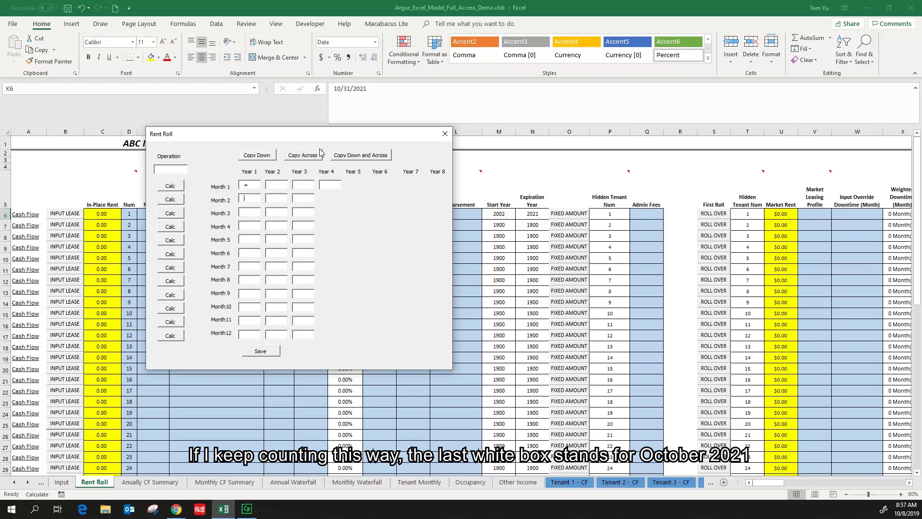
pyautogui.moveTo(308, 137); pyautogui.dragTo(600, 165)
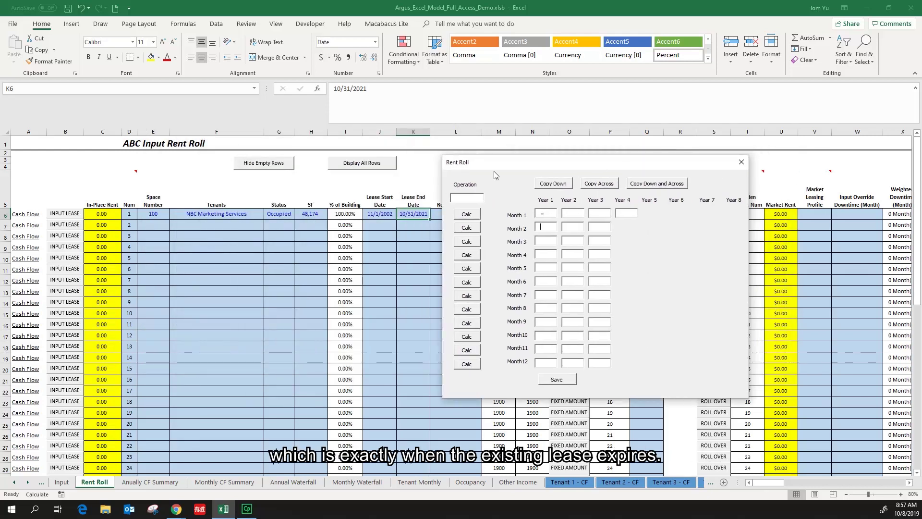
pyautogui.moveTo(553, 168); pyautogui.dragTo(408, 170)
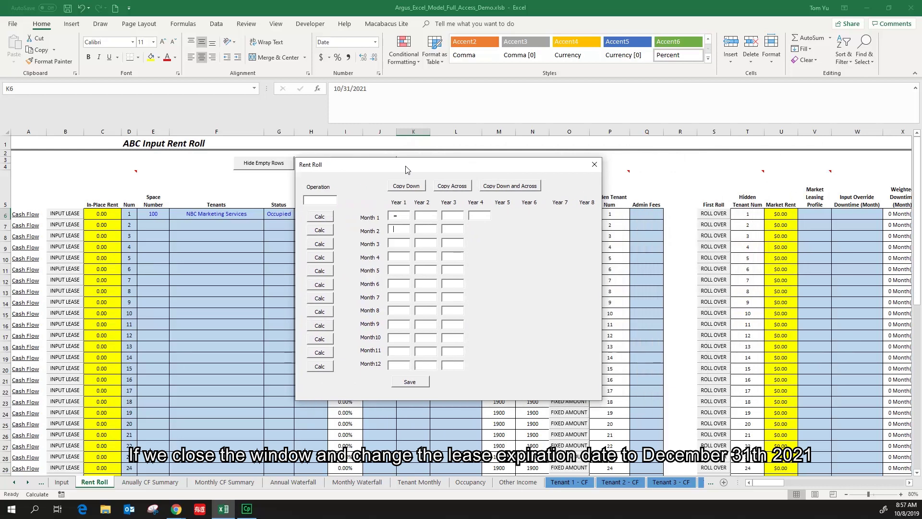
# Step: Change K6's lease end date to 12/31/2021 and recheck the rent-entry grid
pyautogui.click(594, 165)
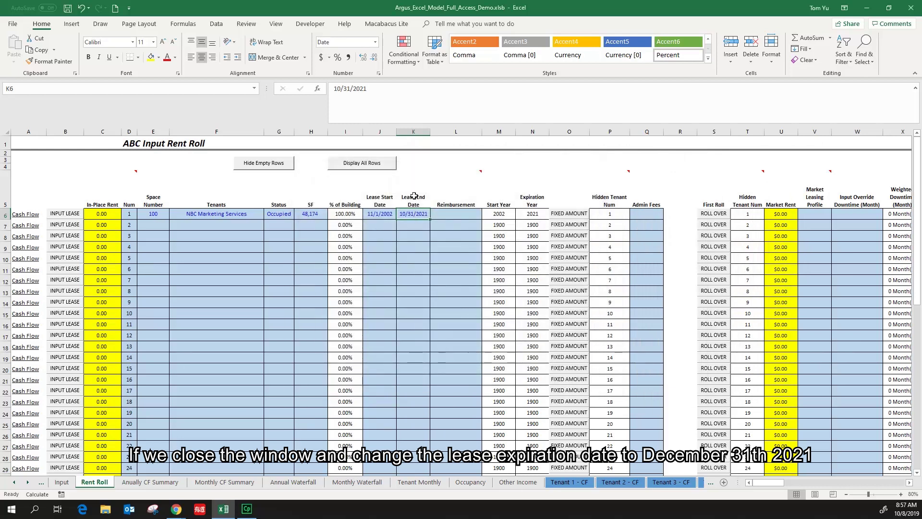
pyautogui.click(339, 90)
pyautogui.press('BackSpace')
pyautogui.write('2')
pyautogui.click(300, 89)
pyautogui.click(54, 217)
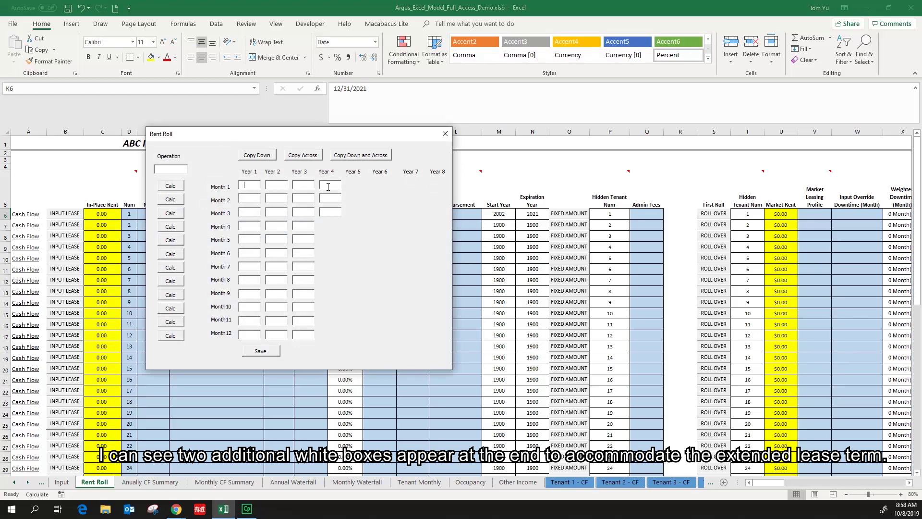
# Step: Change the lease end date to 12/31/2031 and review the 14-year rent grid
pyautogui.click(445, 135)
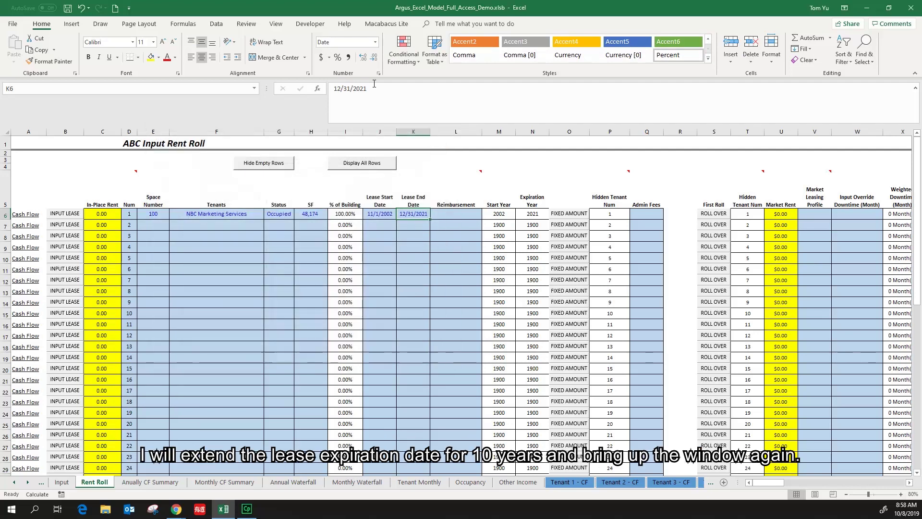
pyautogui.click(365, 92)
pyautogui.press('BackSpace')
pyautogui.write('3')
pyautogui.press('Return')
pyautogui.click(65, 214)
pyautogui.click(255, 182)
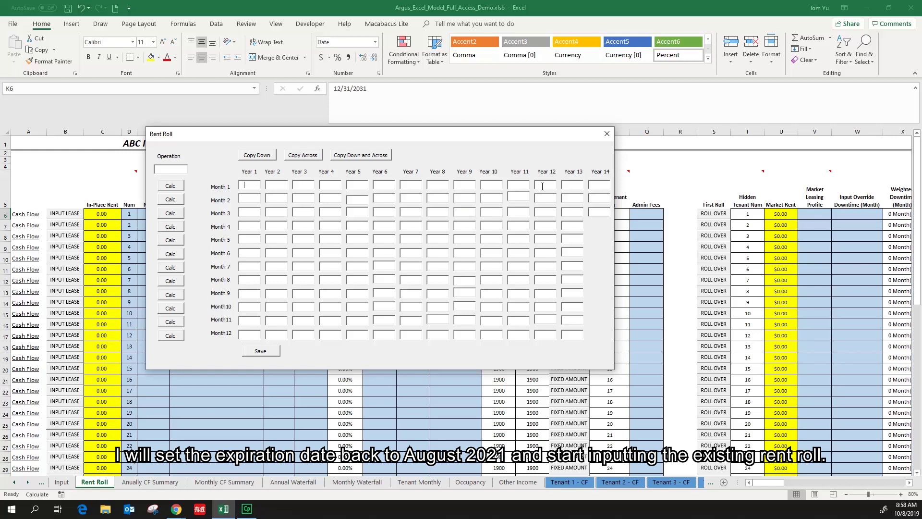
# Step: Change the lease end date in K6 to 8/31/2021
pyautogui.click(607, 134)
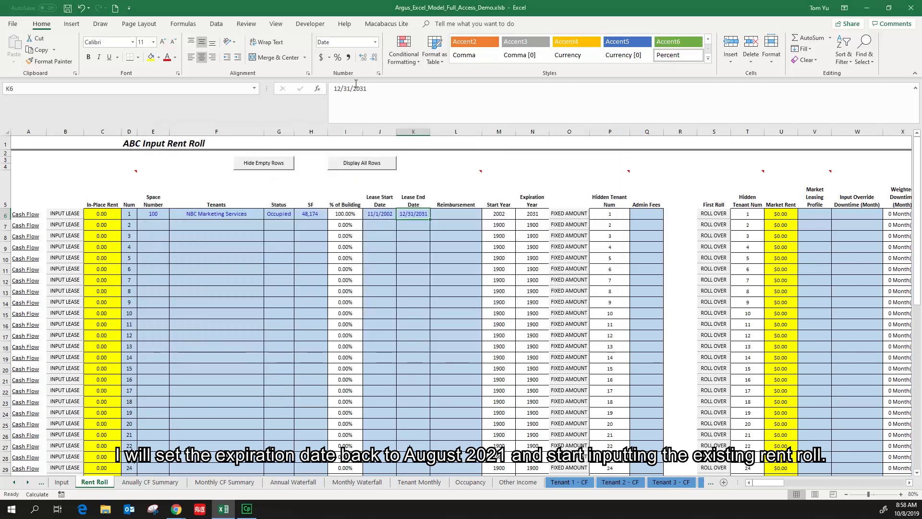
pyautogui.click(341, 91)
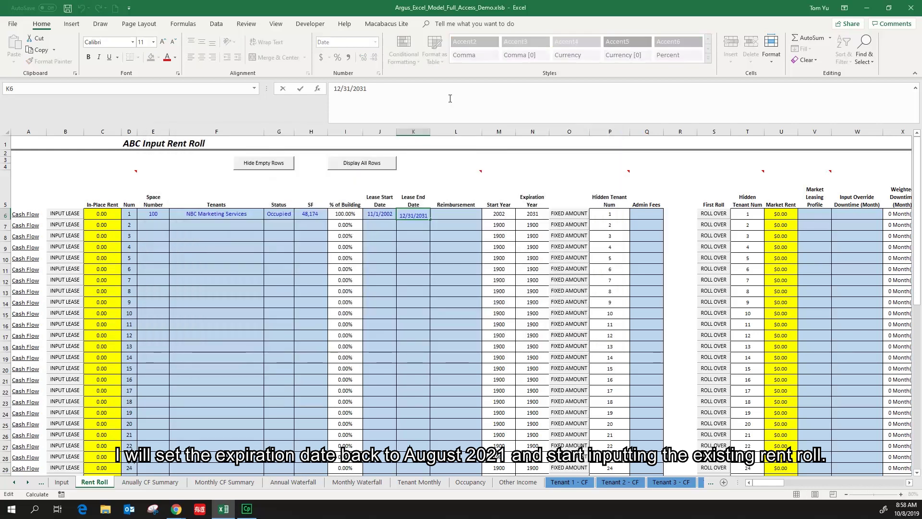
pyautogui.press('BackSpace')
pyautogui.press('BackSpace')
pyautogui.write('8')
pyautogui.click(359, 91)
pyautogui.press('BackSpace')
pyautogui.write('2')
pyautogui.press('Return')
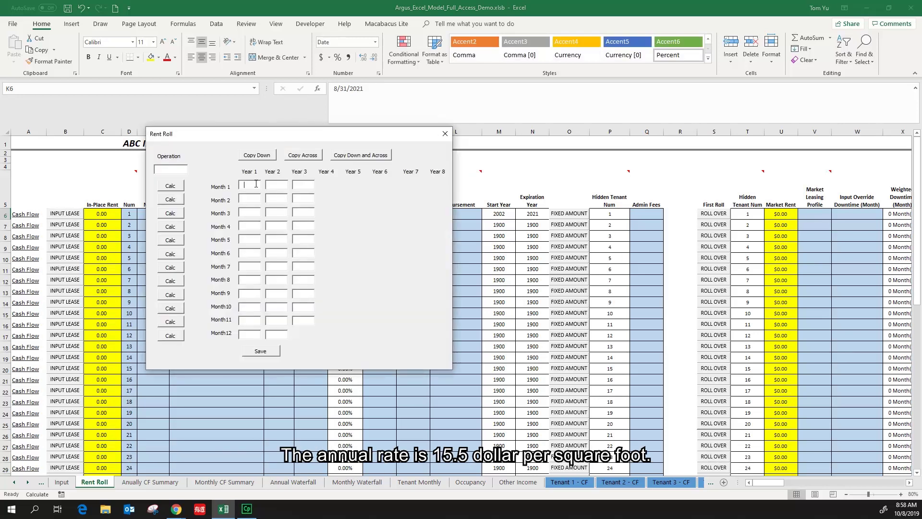
# Step: Enter 15.5 as the rent for Year 1 Month 1 and Month 2
pyautogui.write('15.5')
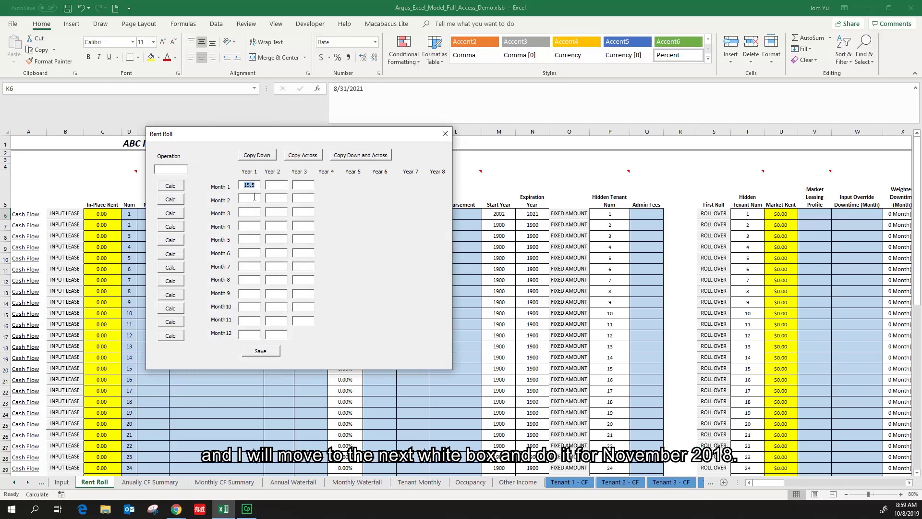
pyautogui.click(255, 197)
pyautogui.write('15.5')
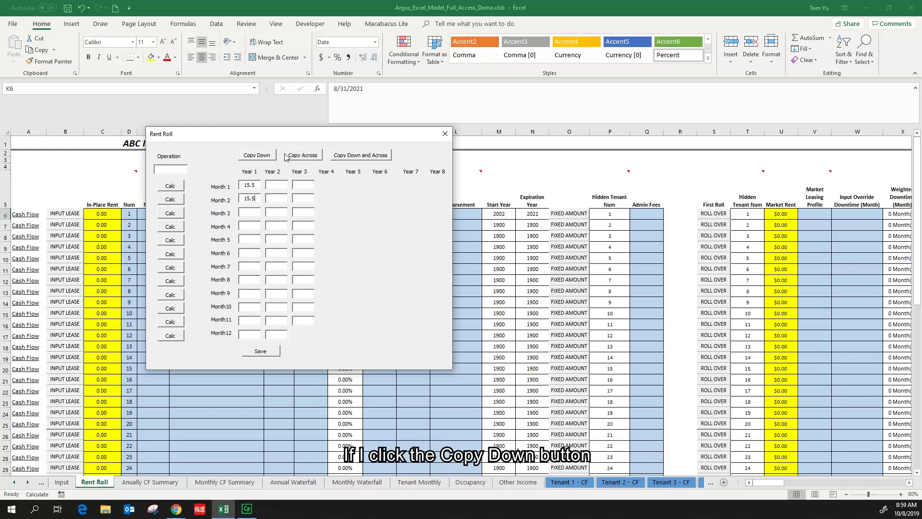
# Step: Use Copy Down, Copy Across, and Copy Down and Across to spread 15.5 through Years 1–3
pyautogui.click(257, 156)
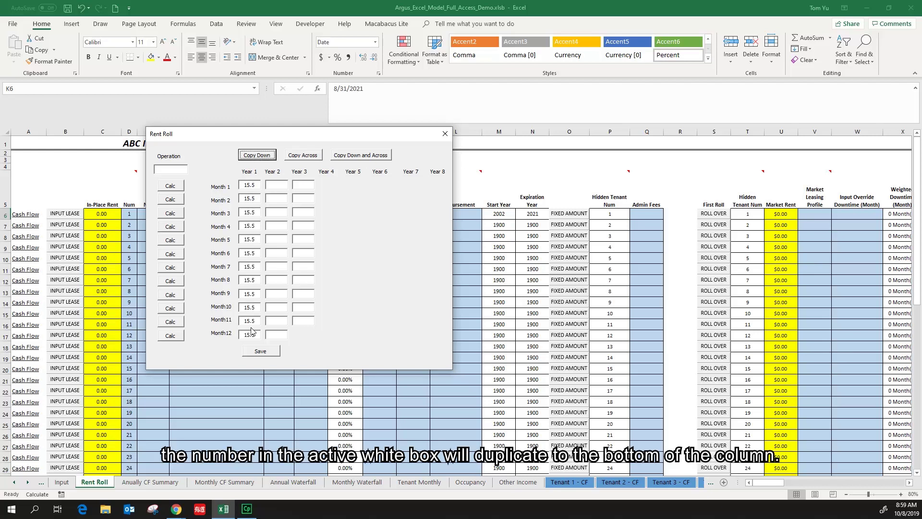
pyautogui.click(309, 157)
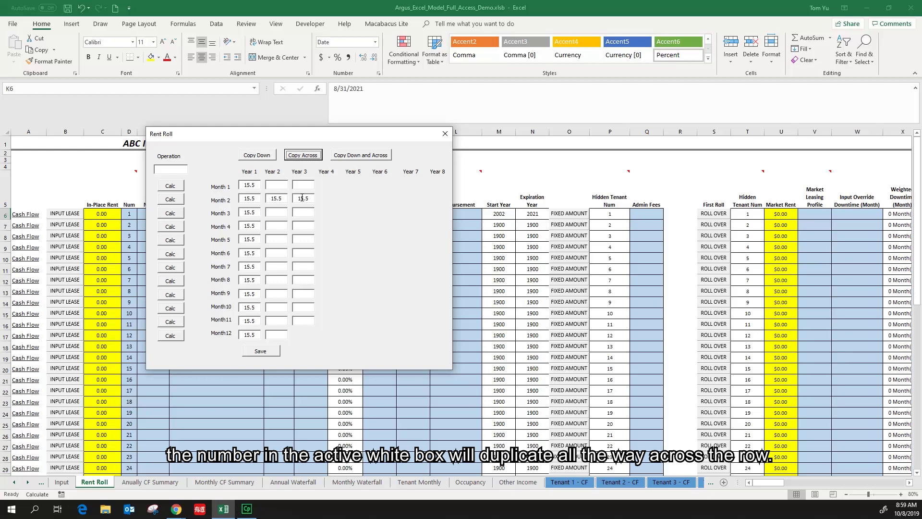
pyautogui.click(359, 155)
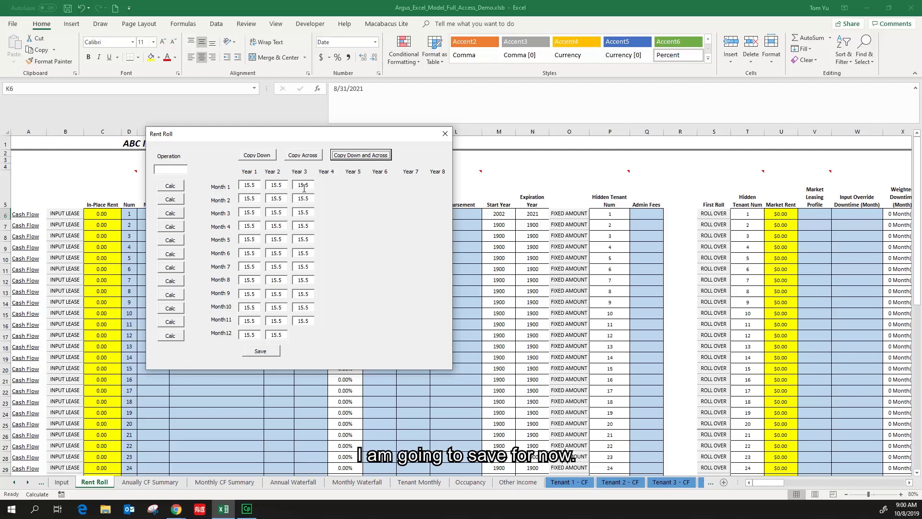
# Step: Save the schedule, add +1 to Year 2 Month 1, and copy 16.5 through Years 2–3
pyautogui.click(260, 352)
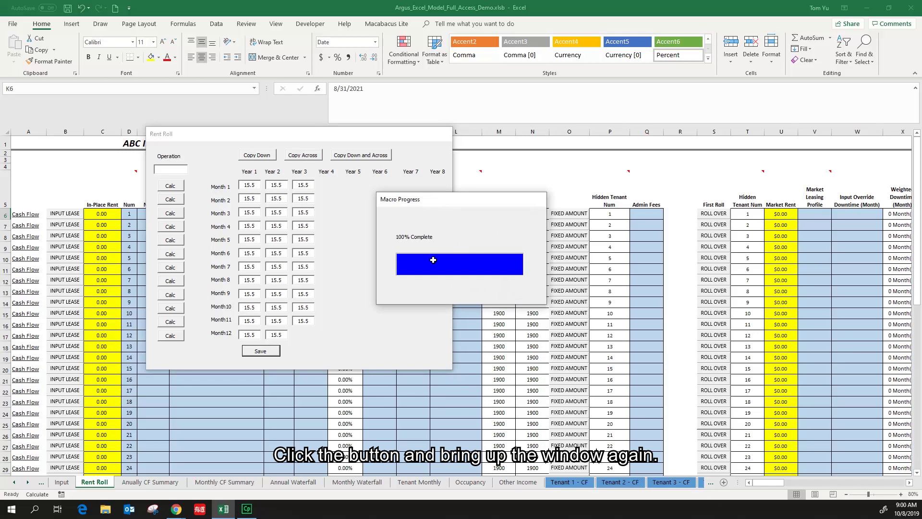
pyautogui.click(65, 217)
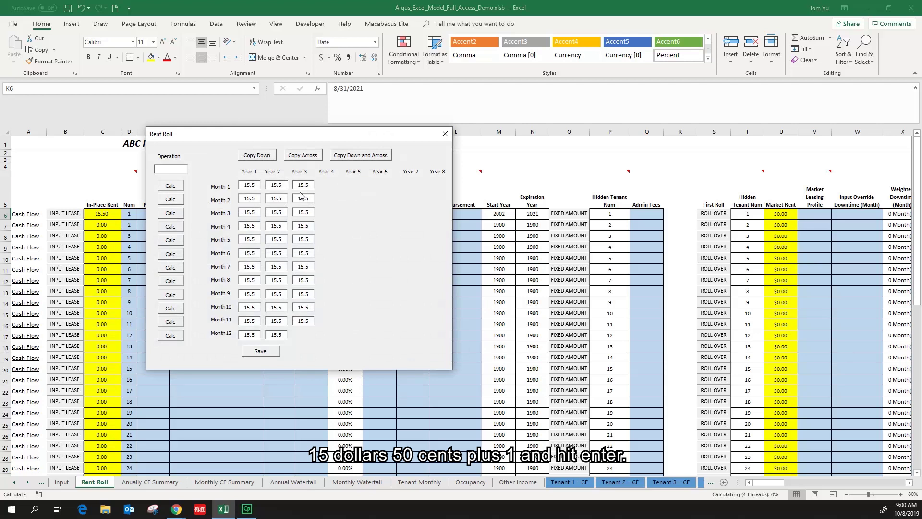
pyautogui.click(286, 187)
pyautogui.write('+1')
pyautogui.press('Tab')
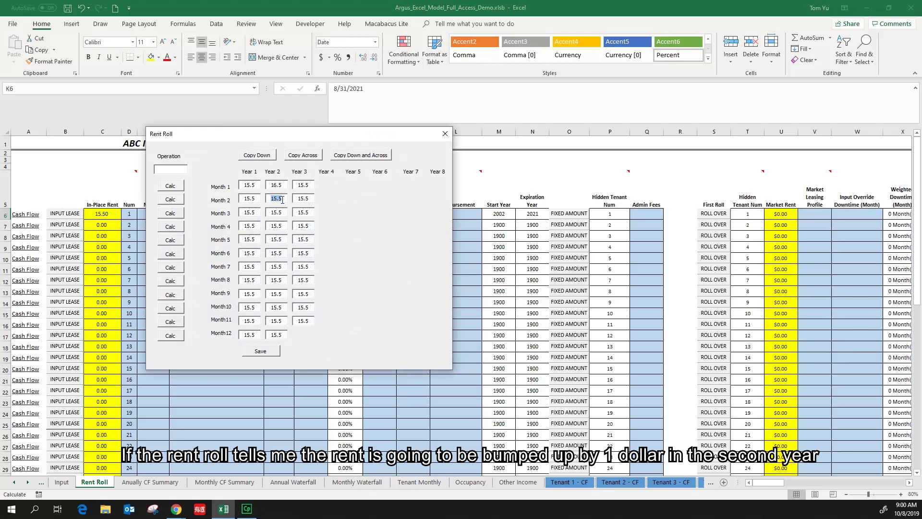
pyautogui.click(286, 185)
pyautogui.click(349, 157)
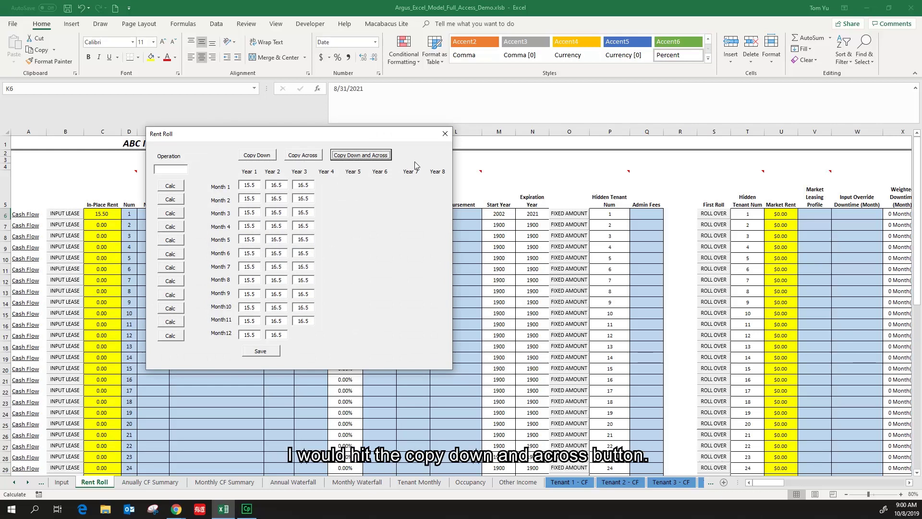
# Step: Apply a +1 Operation with Calc so Year 3 becomes 17.5, then save the schedule
pyautogui.click(447, 134)
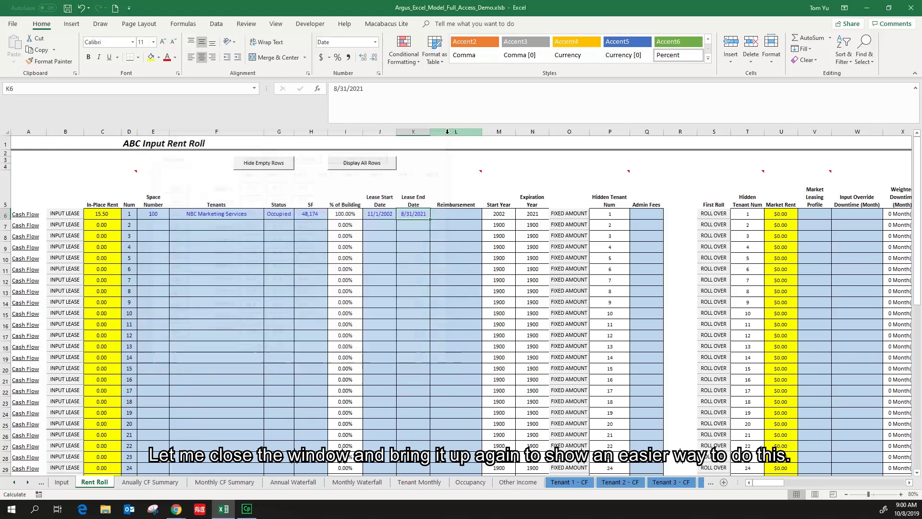
pyautogui.click(66, 213)
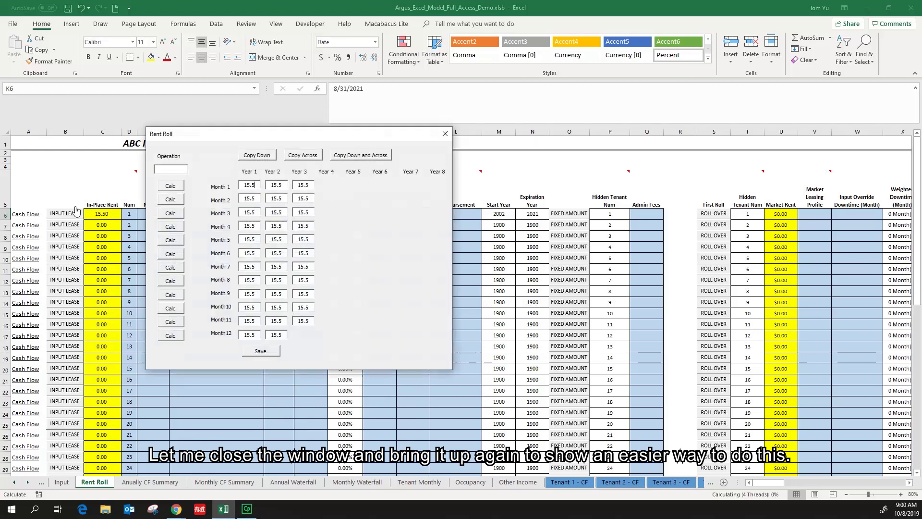
pyautogui.click(178, 170)
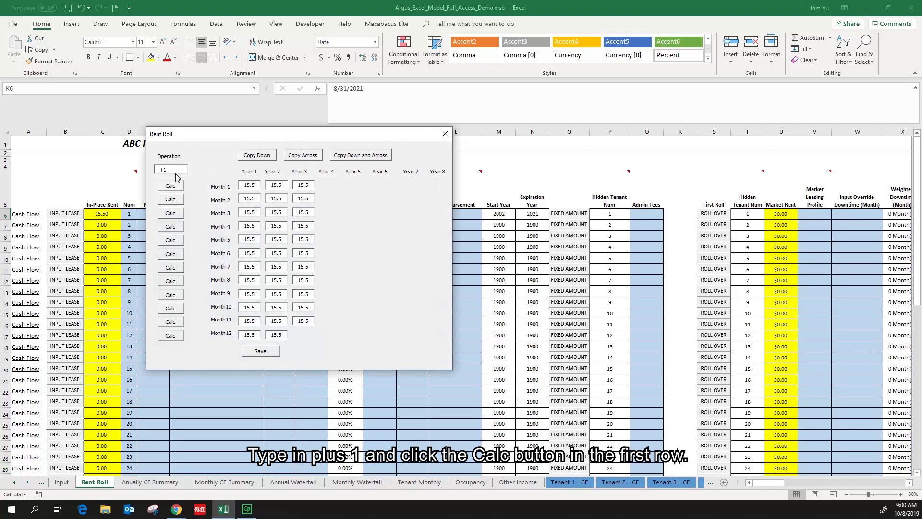
pyautogui.click(179, 187)
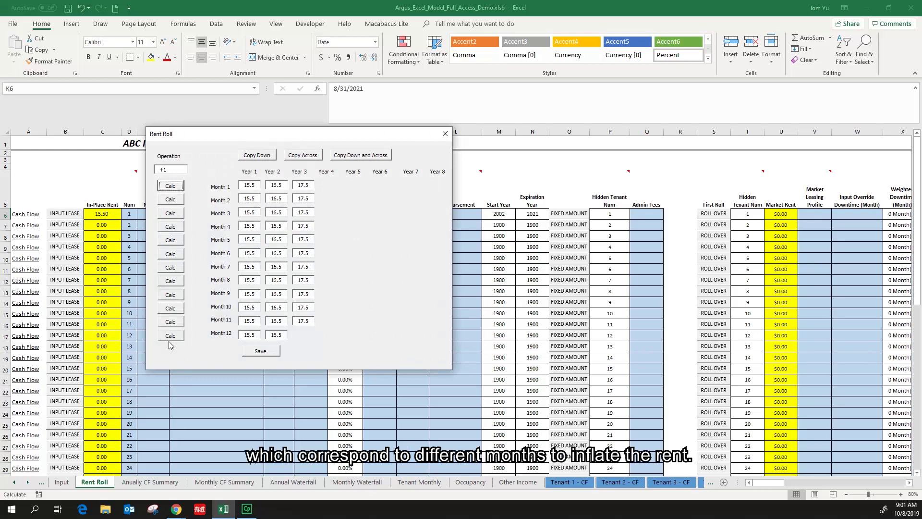
pyautogui.click(260, 352)
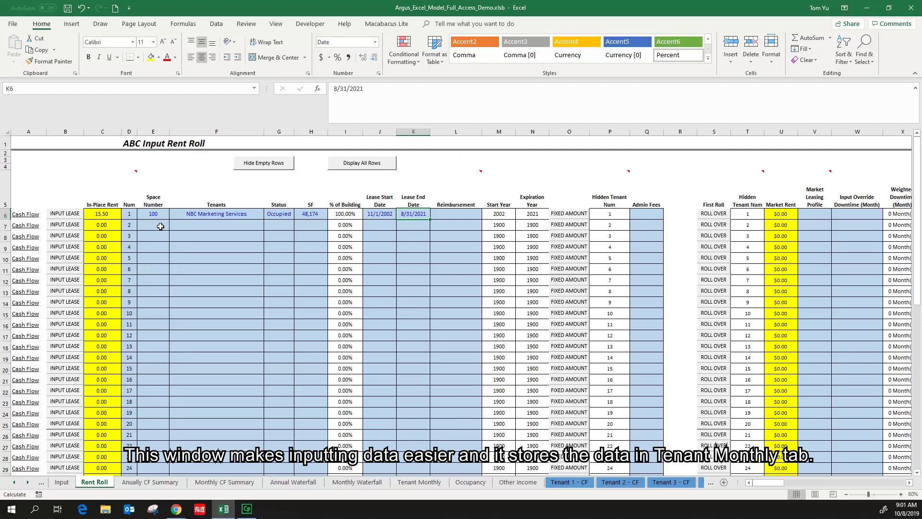
# Step: On Tenant Monthly, select NBC's yearly rent blocks to check 15.50, 16.50, and 17.50
pyautogui.click(416, 485)
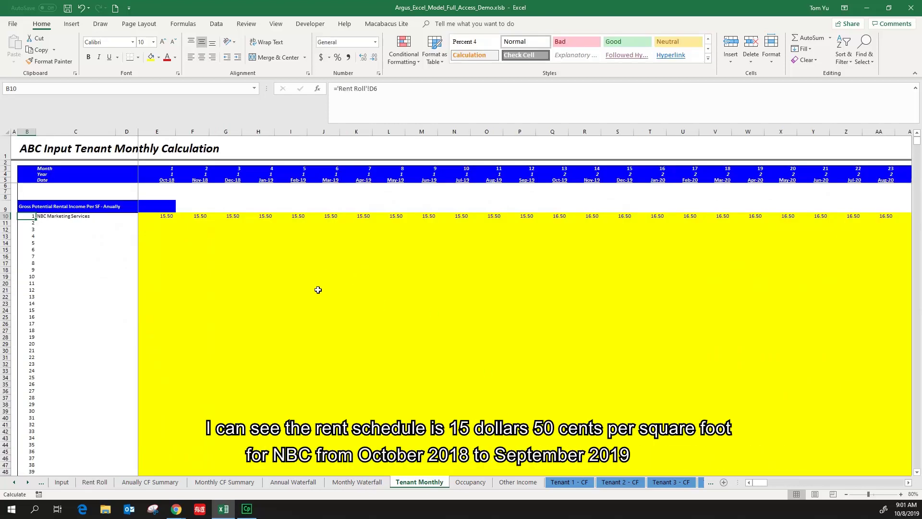
pyautogui.moveTo(77, 216); pyautogui.dragTo(336, 217)
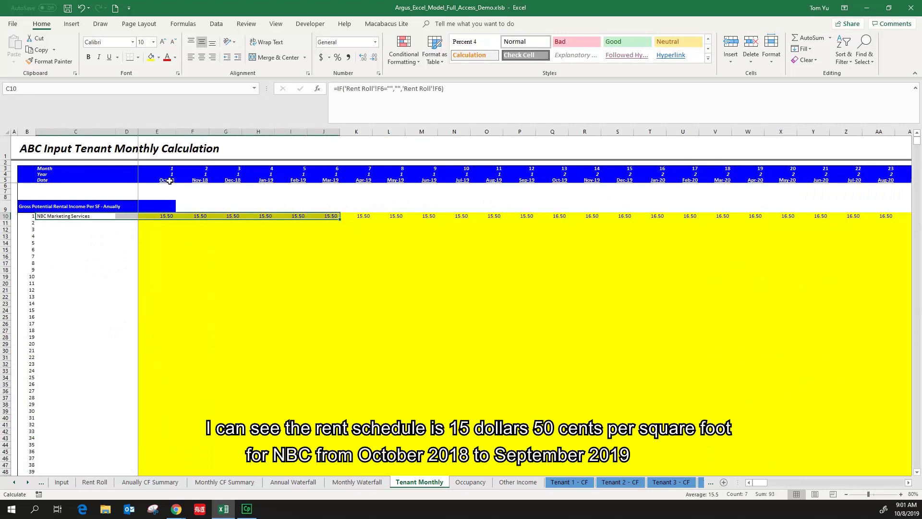
pyautogui.moveTo(168, 179); pyautogui.dragTo(516, 219)
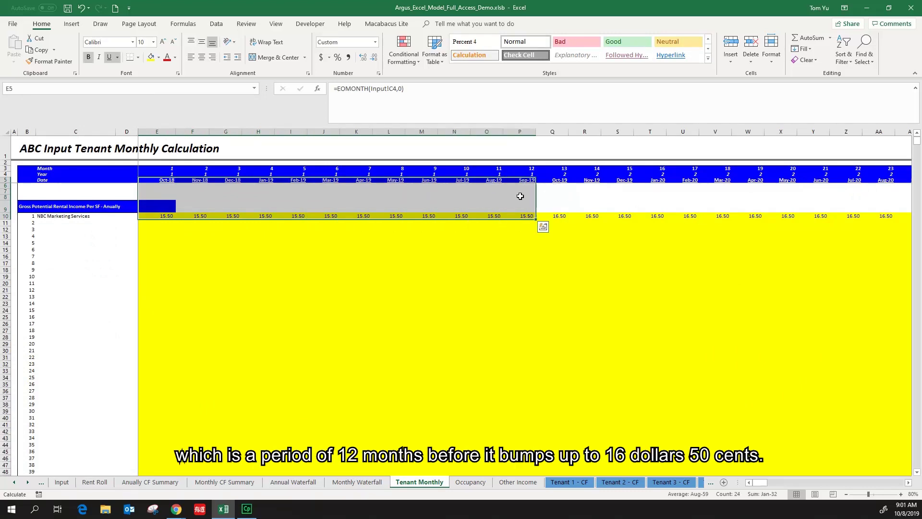
pyautogui.moveTo(557, 180); pyautogui.dragTo(816, 216)
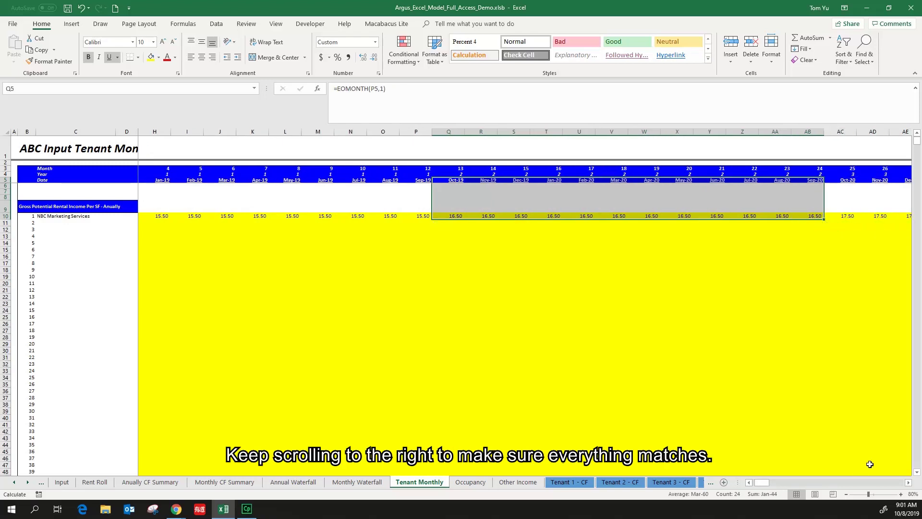
pyautogui.moveTo(853, 179); pyautogui.dragTo(784, 214)
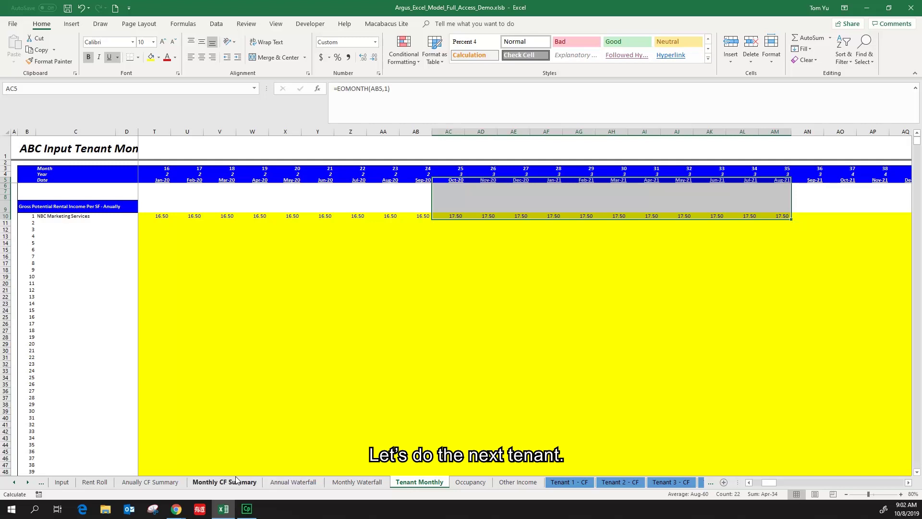
# Step: In row 7, enter suite 105 for North America Inc, Occupied, with 2,507 SF
pyautogui.click(95, 482)
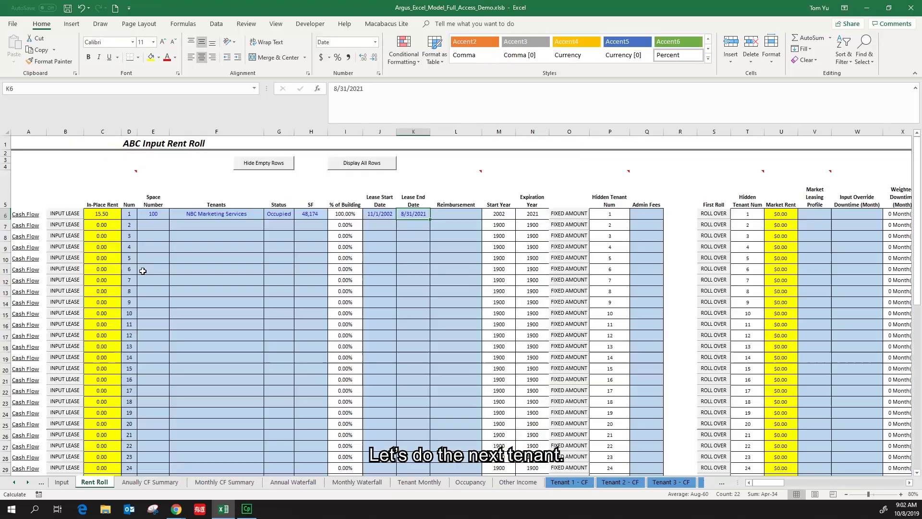
pyautogui.write('105')
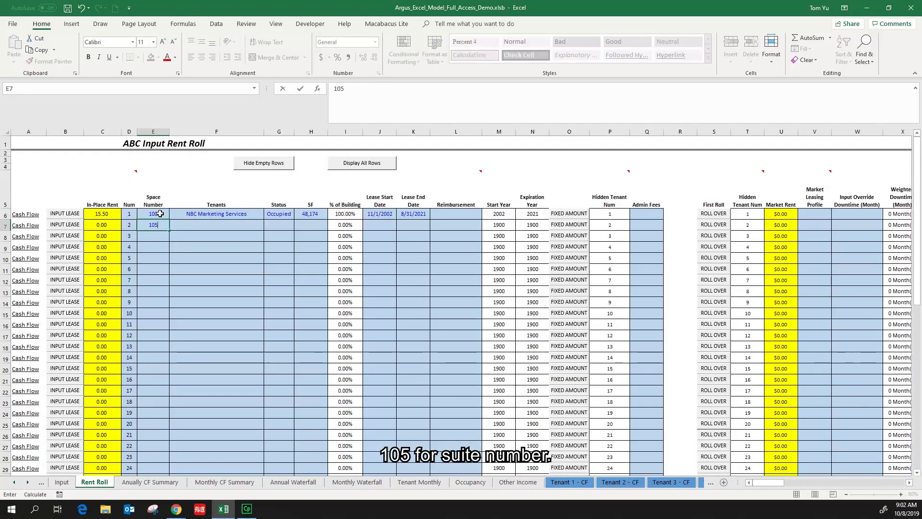
pyautogui.press('Tab')
pyautogui.write('Nor')
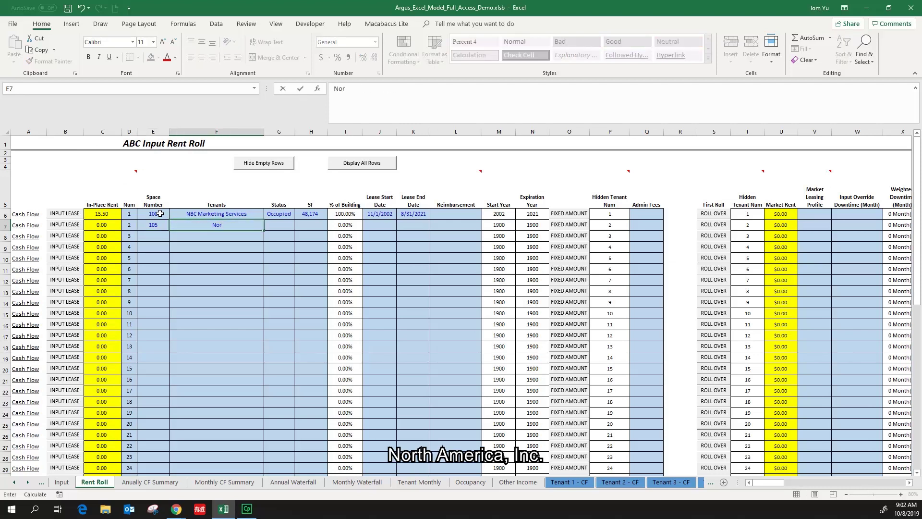
pyautogui.write('th America Inc')
pyautogui.press('Tab')
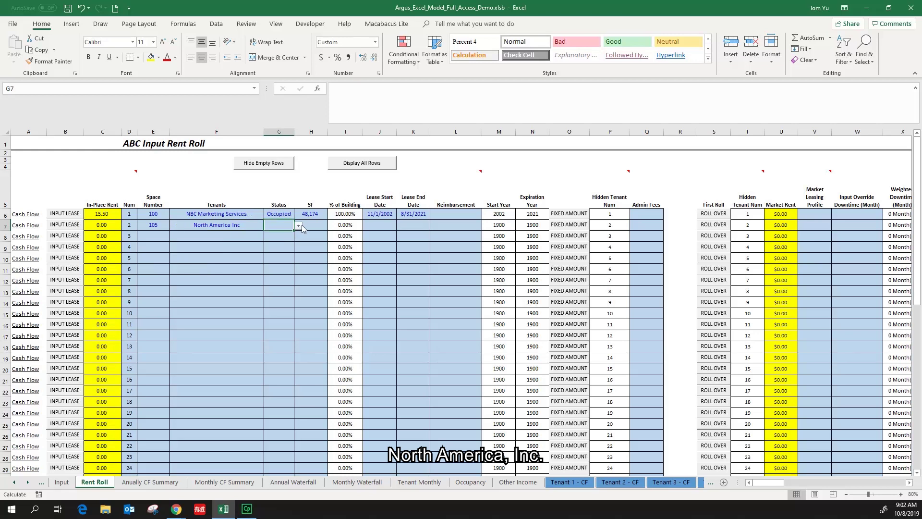
pyautogui.click(298, 228)
pyautogui.click(281, 235)
pyautogui.click(316, 224)
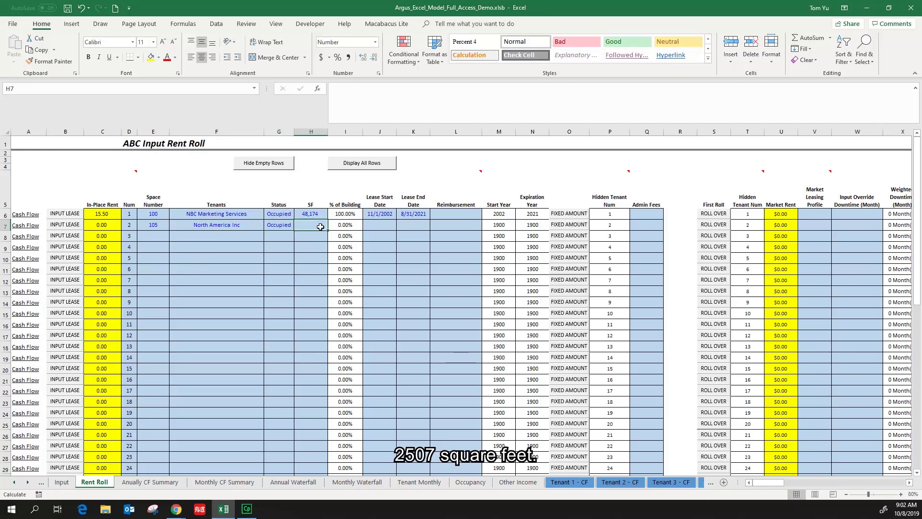
pyautogui.write('2507')
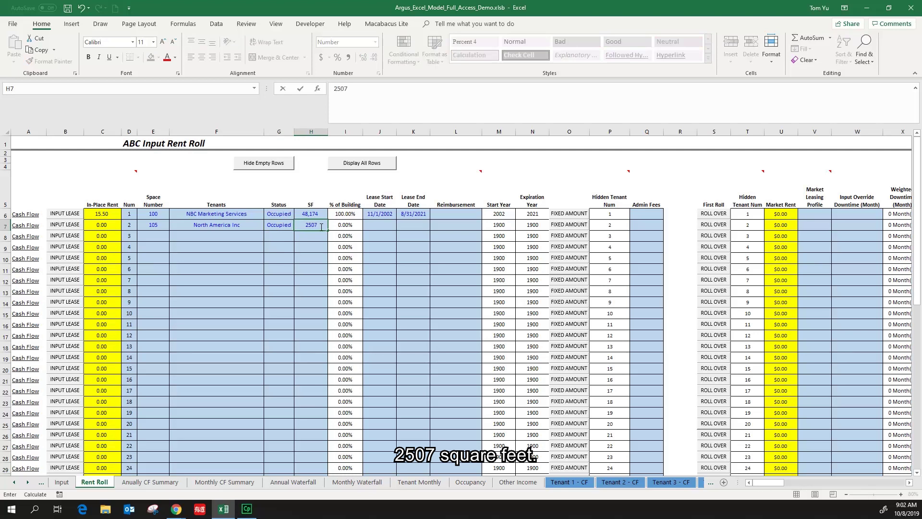
pyautogui.press('Tab')
pyautogui.press('Tab')
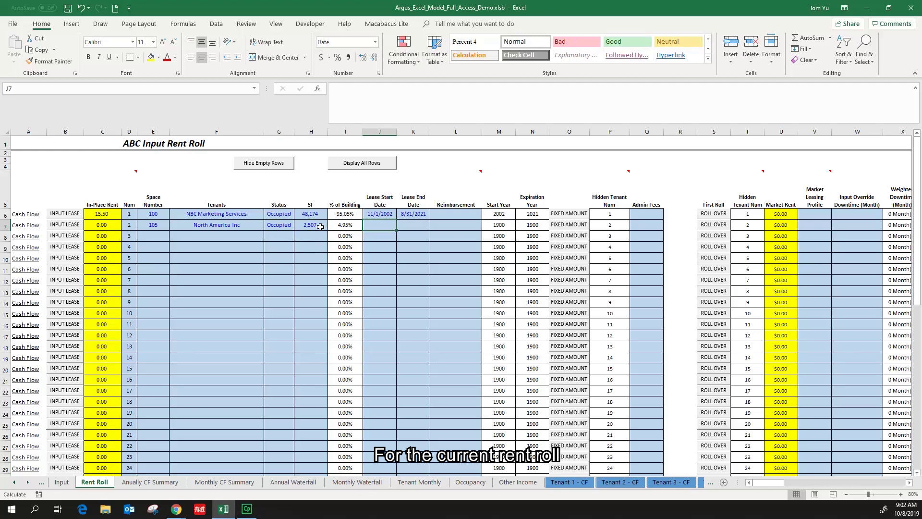
# Step: Set North America Inc's lease to run from 3/1/2012 to 5/31/2020
pyautogui.write('3/')
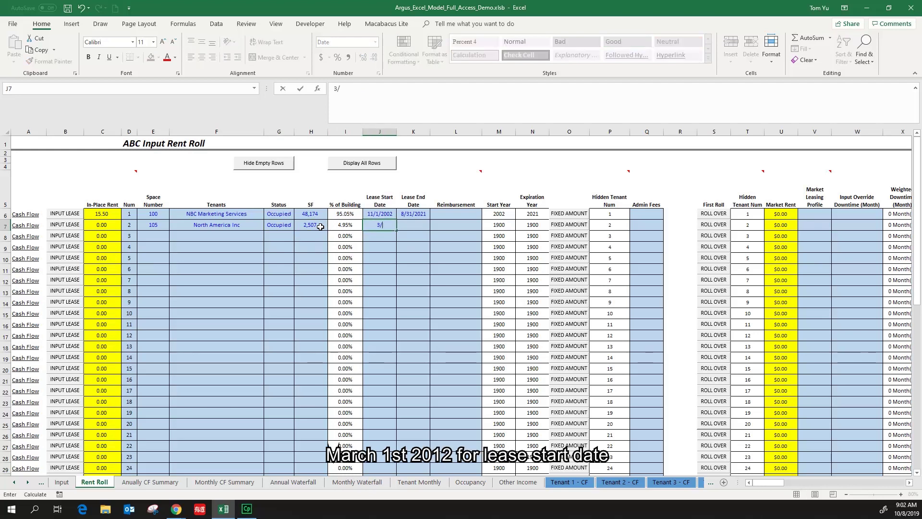
pyautogui.write('1/2012')
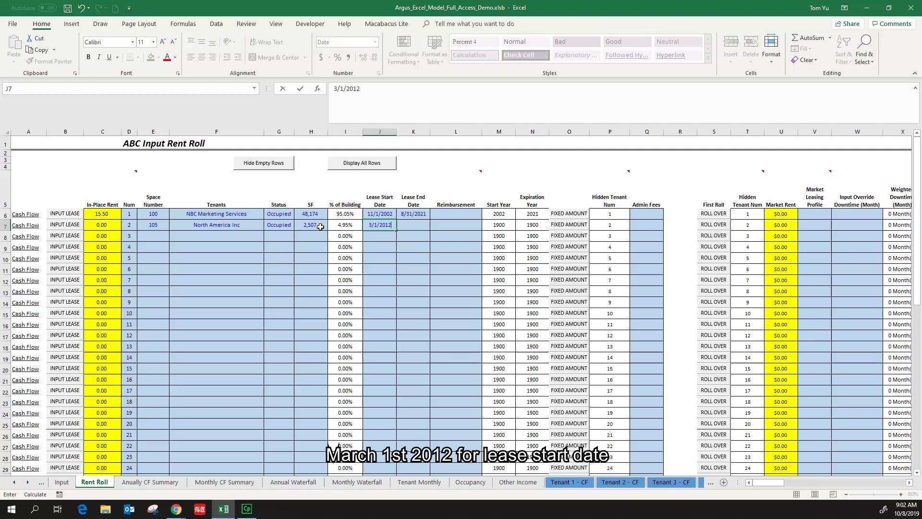
pyautogui.hotkey('ctrl', 'Return')
pyautogui.press('Tab')
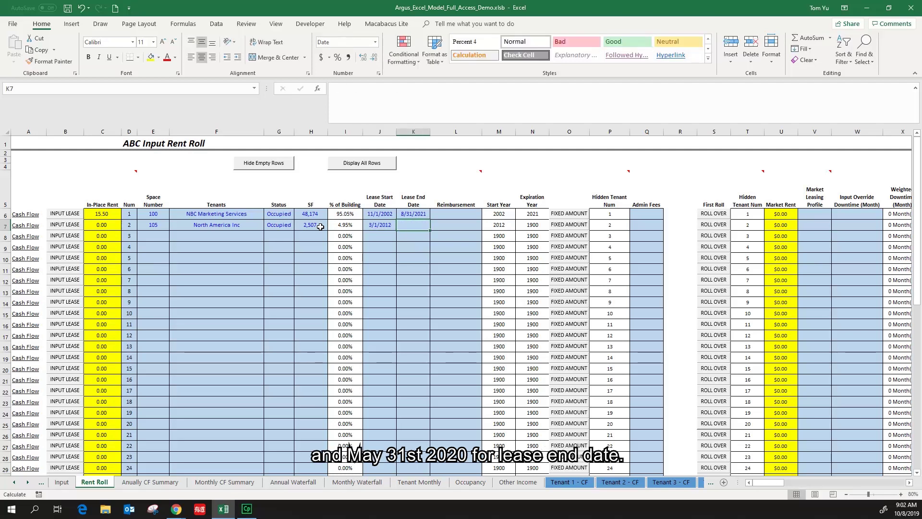
pyautogui.write('5/')
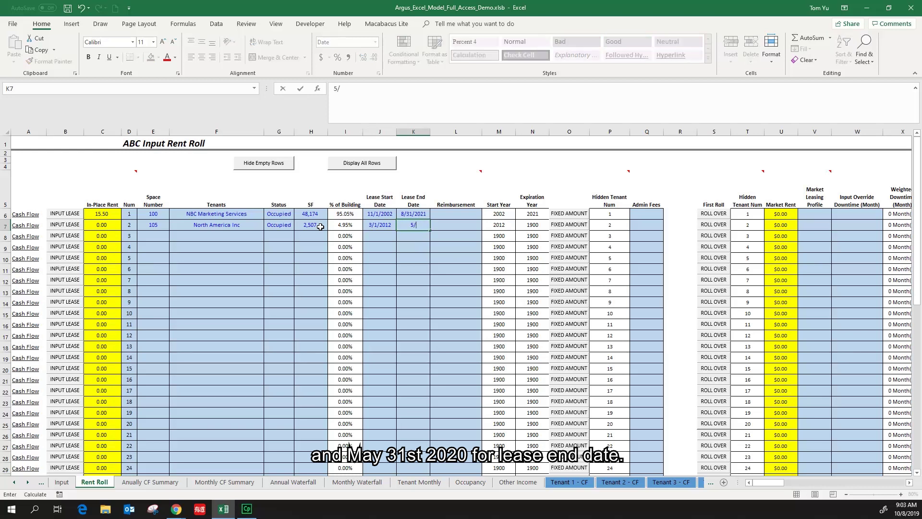
pyautogui.write('31/2020')
pyautogui.hotkey('ctrl', 'Return')
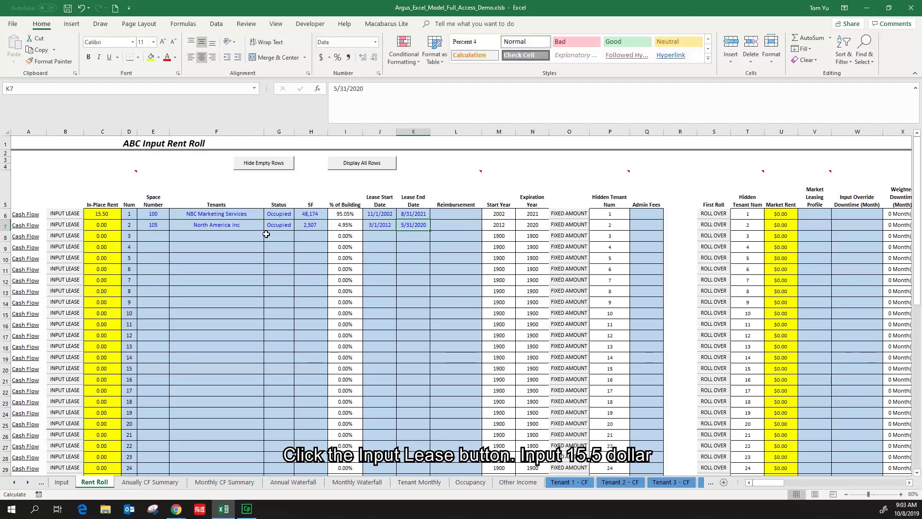
# Step: Fill the second tenant's rent schedule with 15.5 for every month and year
pyautogui.click(73, 227)
pyautogui.write('15.5')
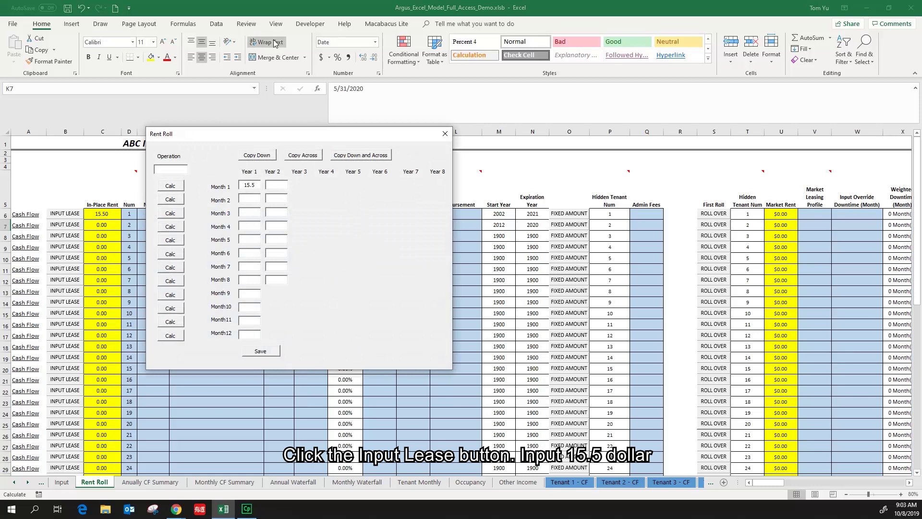
pyautogui.click(360, 159)
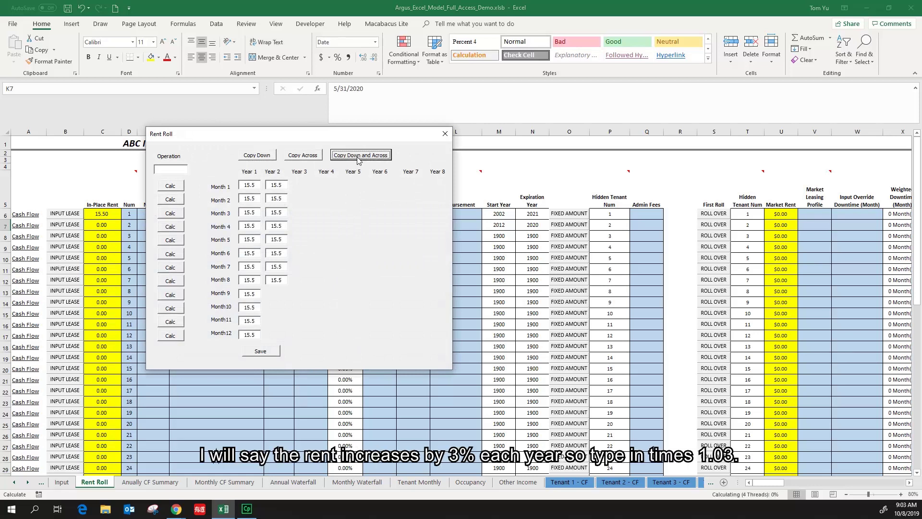
# Step: Apply a *1.03 increase from month 2 (15.965, 16.443 in year 2) and save the schedule
pyautogui.click(174, 167)
pyautogui.write('*1.03')
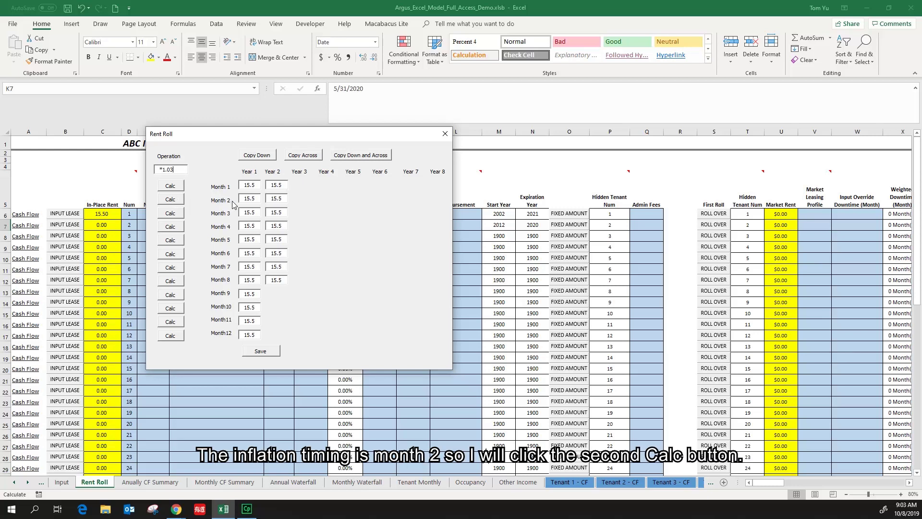
pyautogui.click(170, 199)
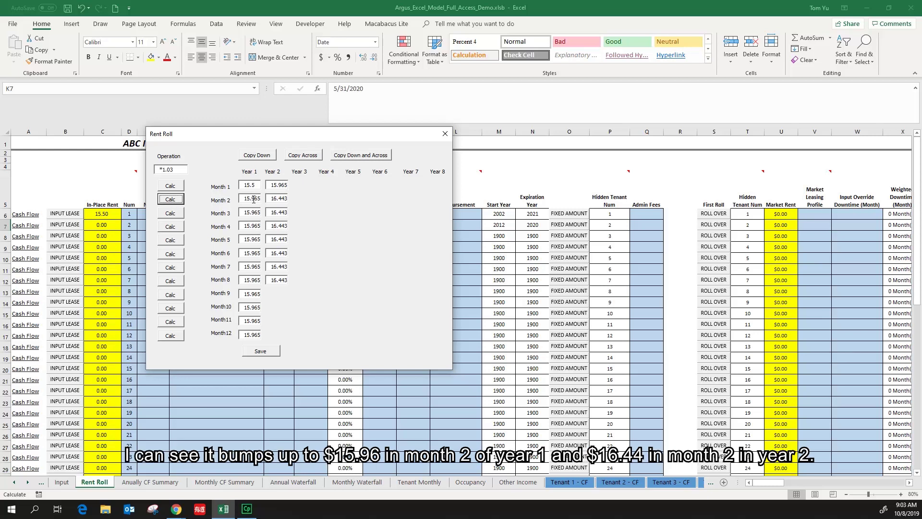
pyautogui.moveTo(258, 198); pyautogui.dragTo(226, 202)
pyautogui.moveTo(285, 198); pyautogui.dragTo(239, 200)
pyautogui.click(269, 350)
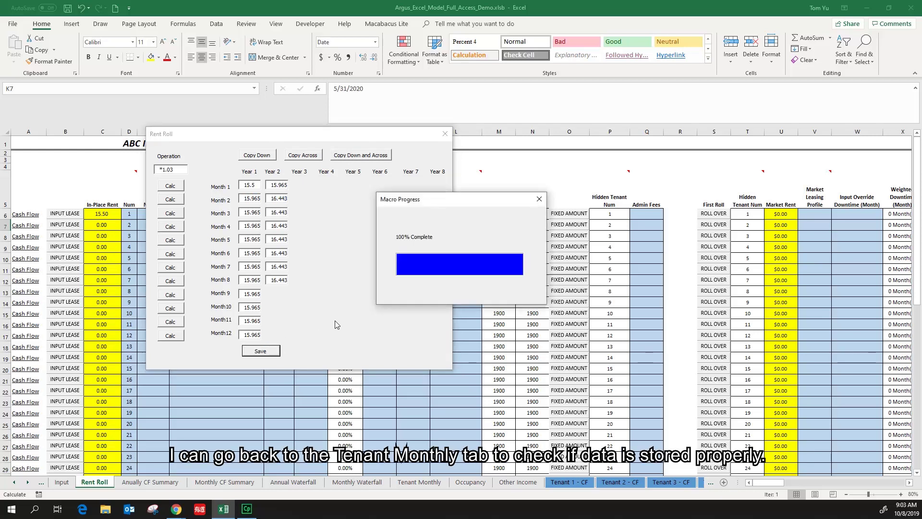
# Step: On Tenant Monthly, check the stored rent rows 10–11 for the first two tenants
pyautogui.click(417, 484)
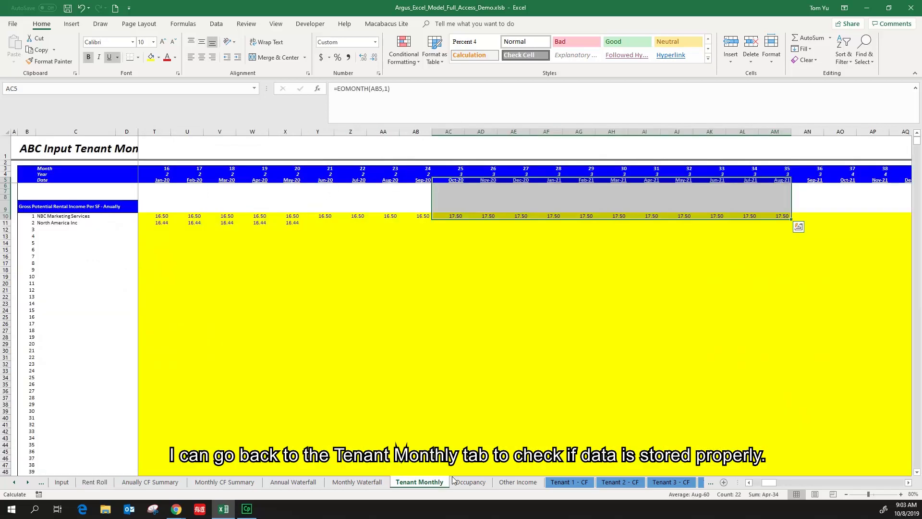
pyautogui.moveTo(769, 483); pyautogui.dragTo(751, 485)
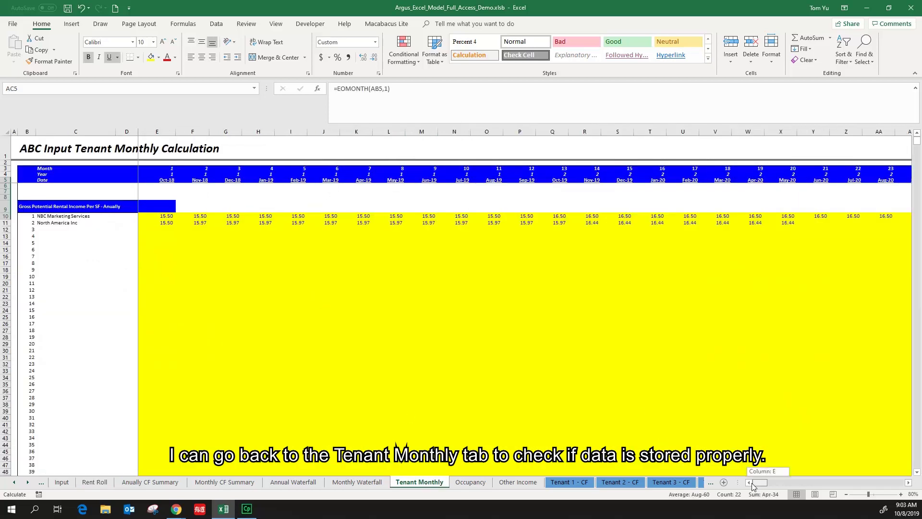
pyautogui.click(163, 237)
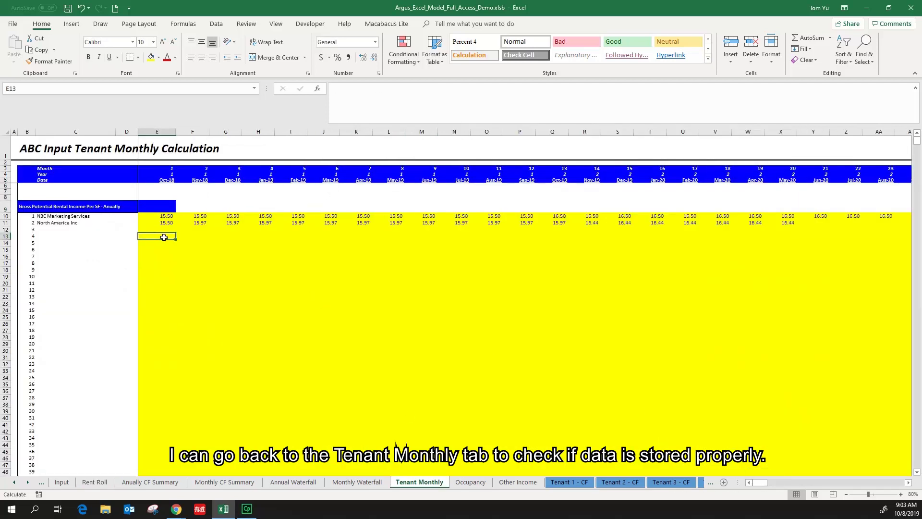
pyautogui.click(73, 217)
pyautogui.moveTo(71, 223); pyautogui.dragTo(798, 223)
# Step: Return to the Rent Roll and review the 15 occupied tenant entries
pyautogui.click(101, 483)
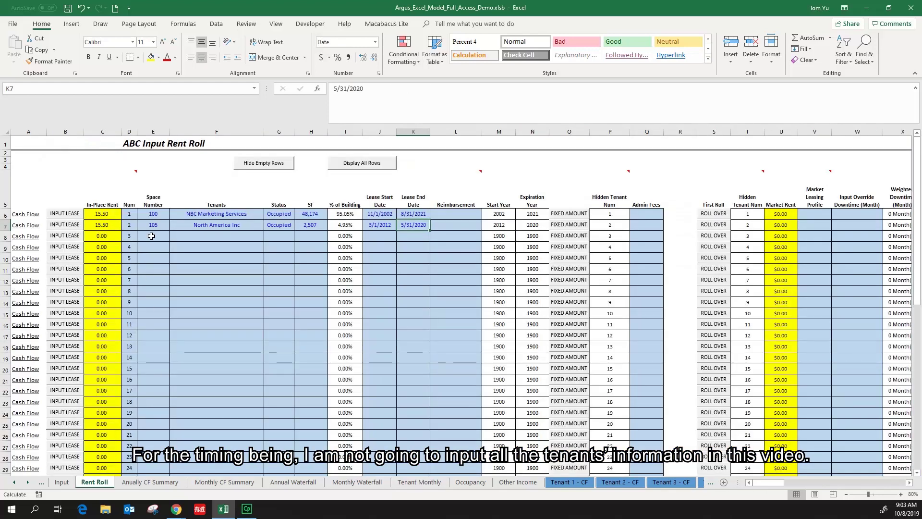
pyautogui.moveTo(151, 236); pyautogui.dragTo(413, 468)
pyautogui.scroll(-1, 285, 328)
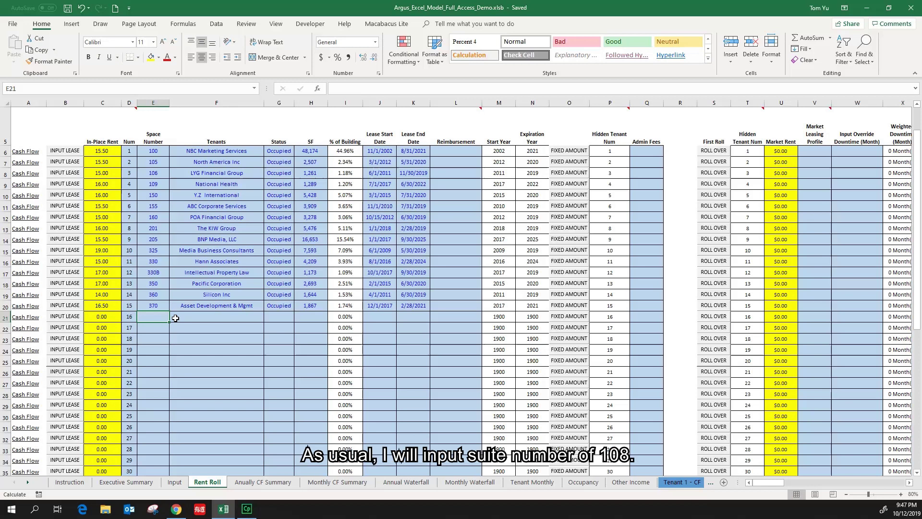
# Step: Enter suite 108 as Vacant in row 21 with vacant status and 188 SF
pyautogui.write('108')
pyautogui.click(175, 318)
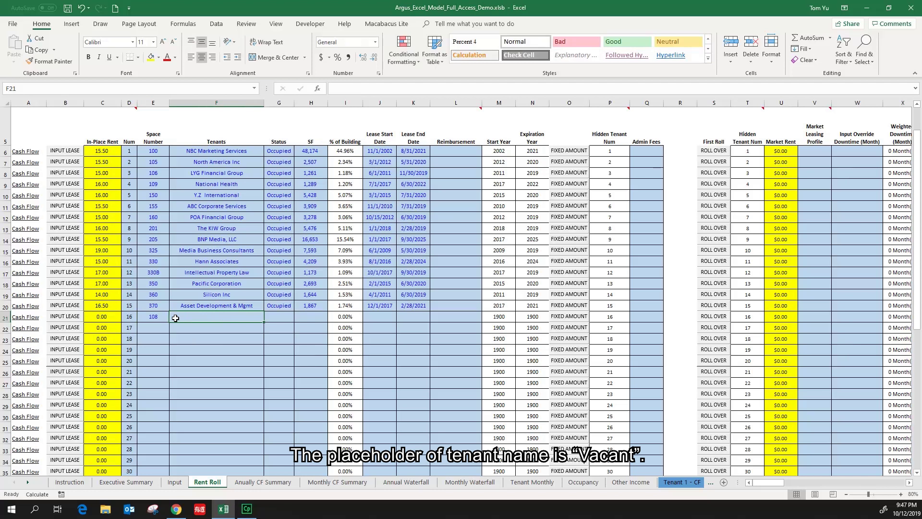
pyautogui.write('Vacnat')
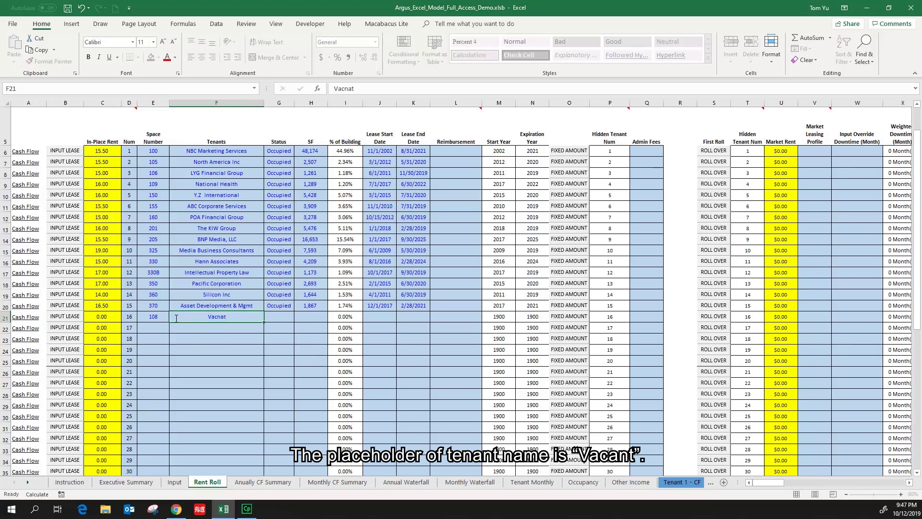
pyautogui.press('BackSpace')
pyautogui.press('BackSpace')
pyautogui.press('BackSpace')
pyautogui.write('ant')
pyautogui.press('Tab')
pyautogui.click(298, 317)
pyautogui.click(294, 322)
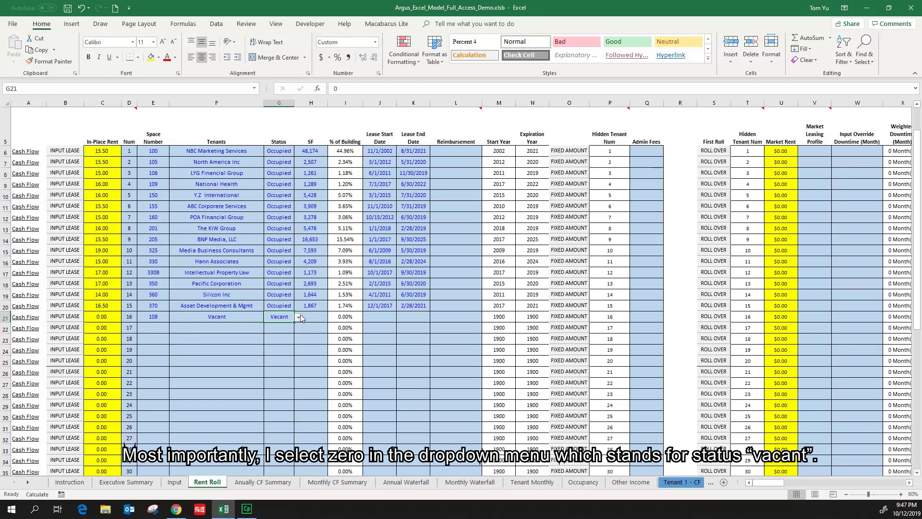
pyautogui.click(312, 317)
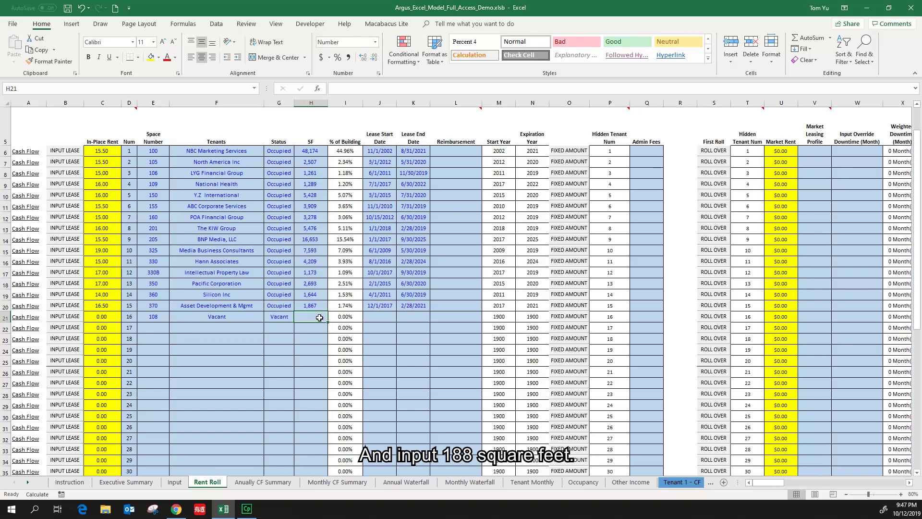
pyautogui.write('1')
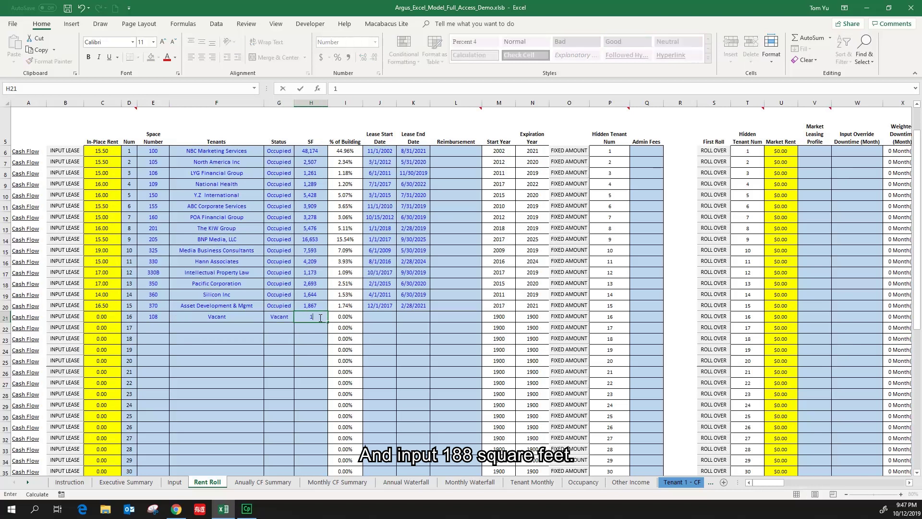
pyautogui.write('88')
pyautogui.press('Return')
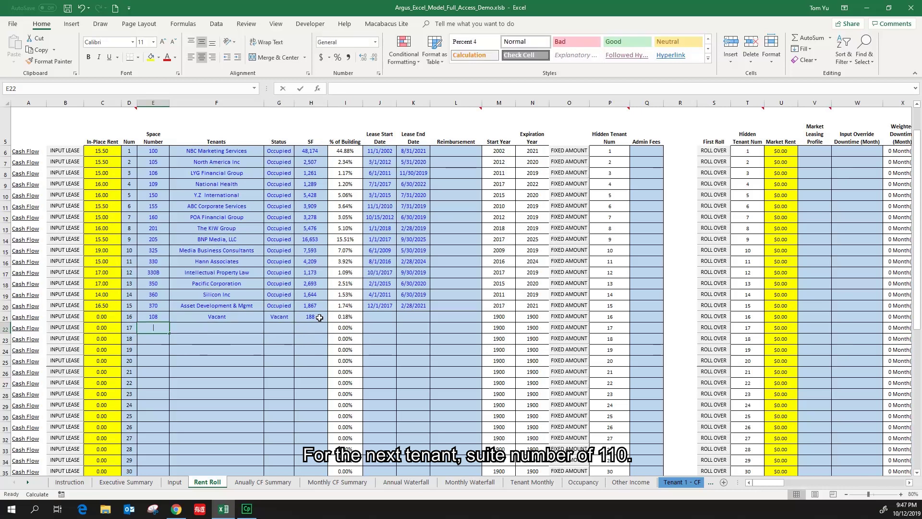
# Step: Add suite 110 in row 22 as Vacant with vacant status and 2,038 SF
pyautogui.write('110')
pyautogui.press('Tab')
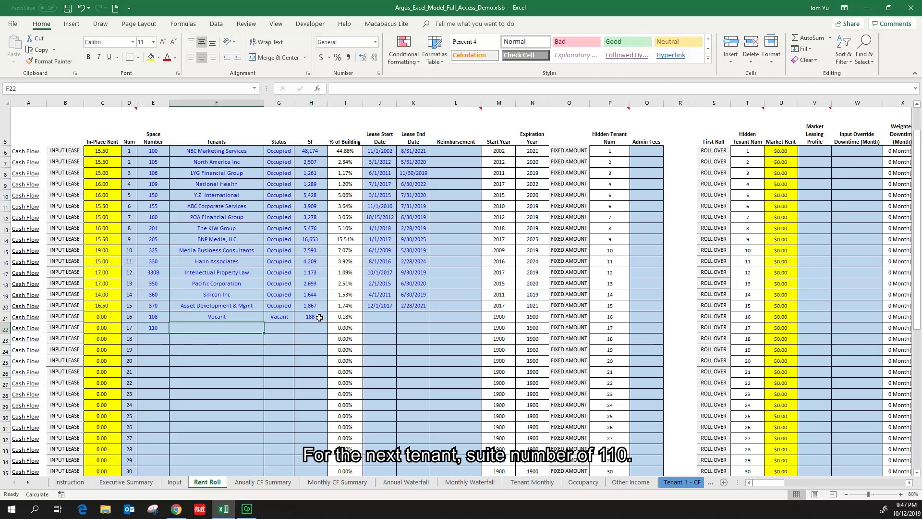
pyautogui.write('Vacant')
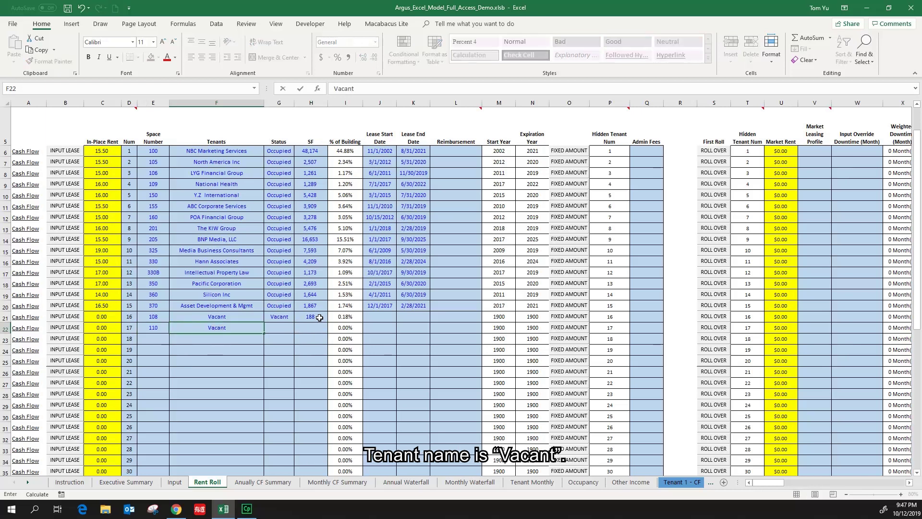
pyautogui.press('Tab')
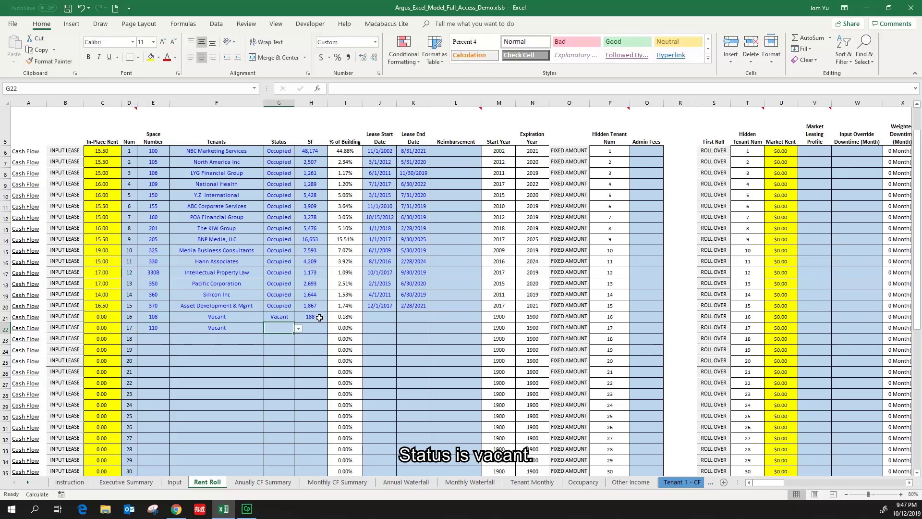
pyautogui.click(298, 329)
pyautogui.click(289, 340)
pyautogui.click(316, 329)
pyautogui.write('2038')
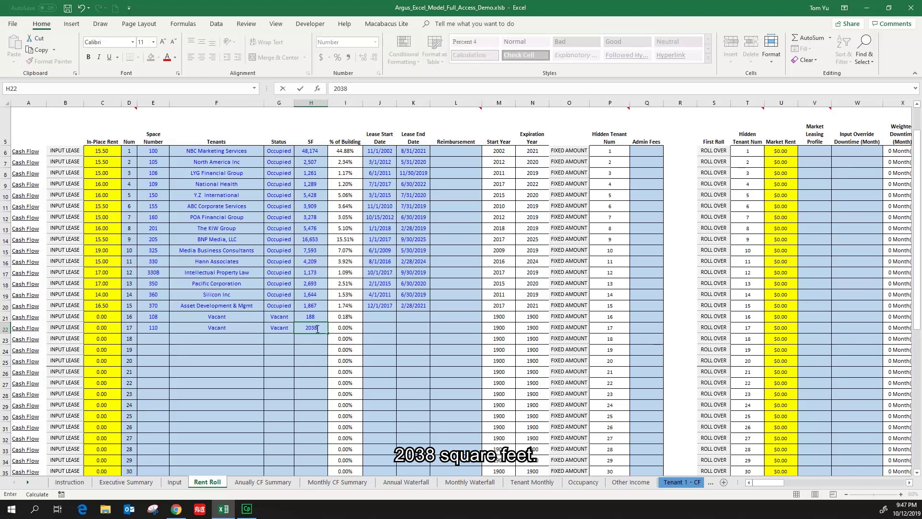
pyautogui.press('Return')
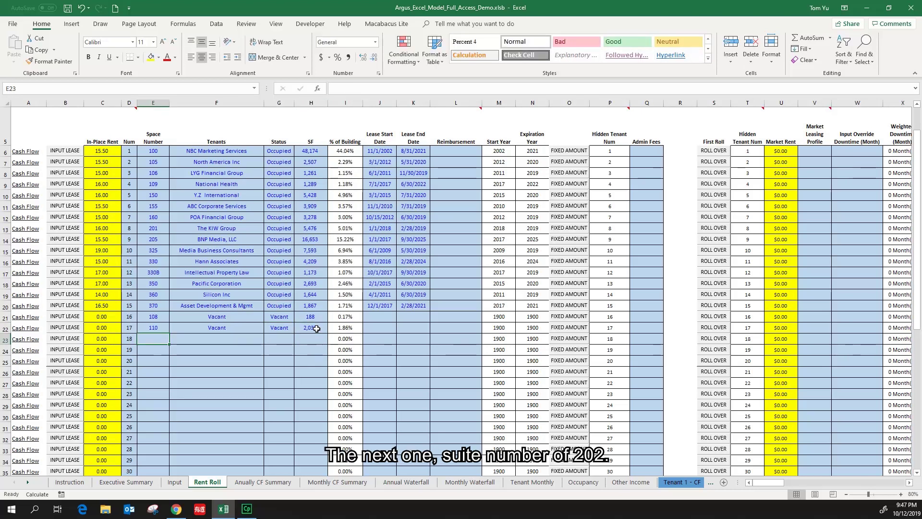
# Step: Add suite 202 in row 23 as Vacant with vacant status and 7,875 SF
pyautogui.write('202')
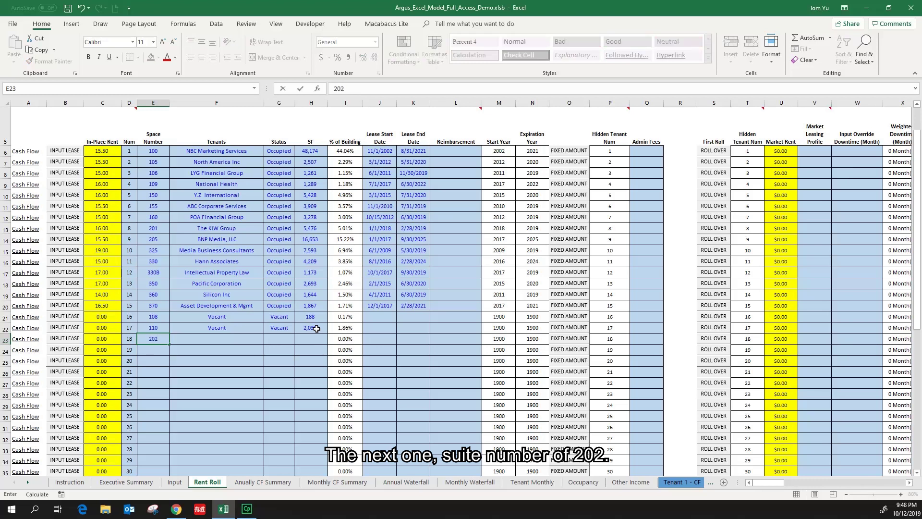
pyautogui.press('Tab')
pyautogui.write('Vacant')
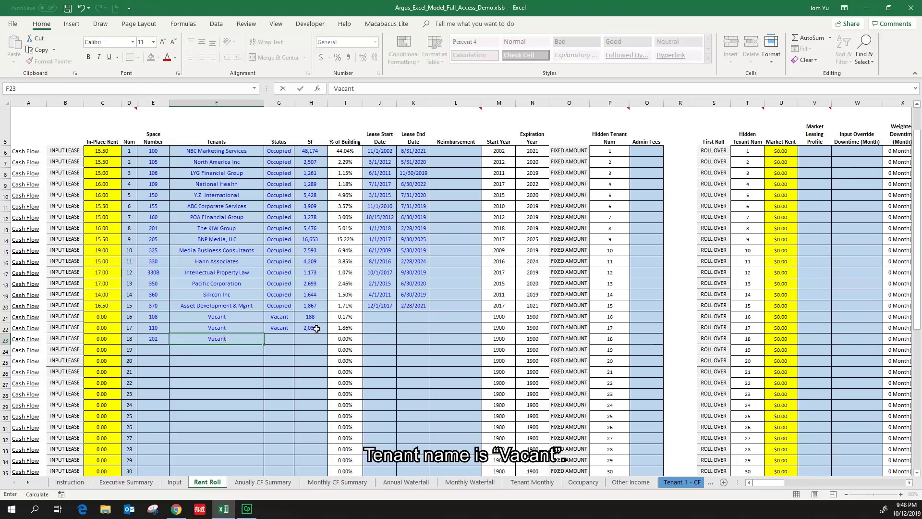
pyautogui.press('Tab')
pyautogui.click(298, 340)
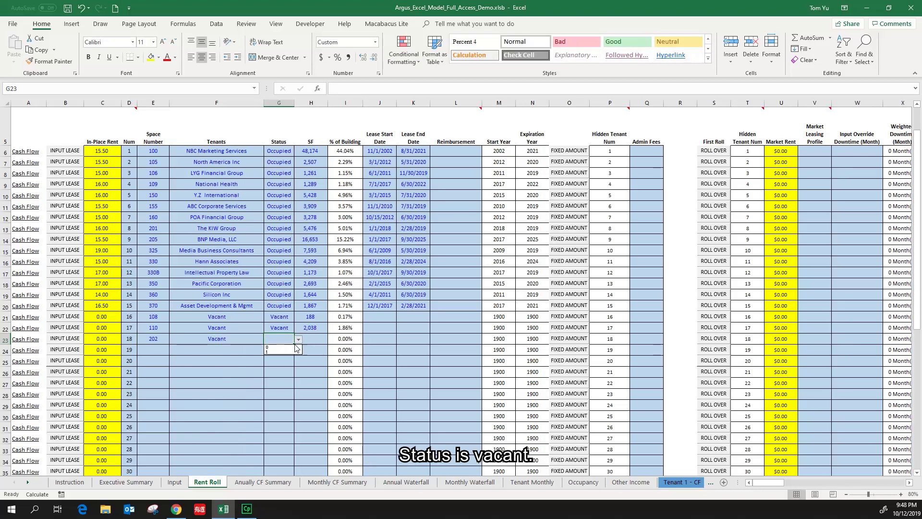
pyautogui.click(296, 346)
pyautogui.click(318, 337)
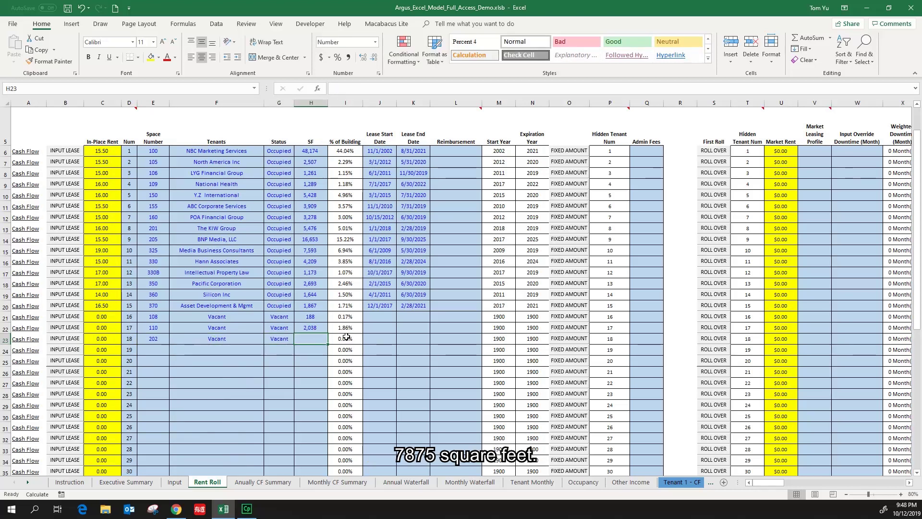
pyautogui.write('7')
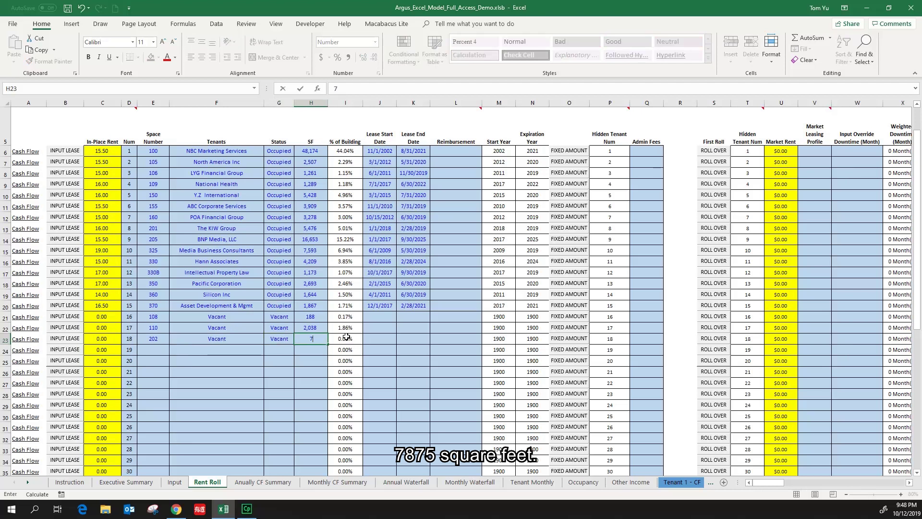
pyautogui.write('875')
pyautogui.hotkey('ctrl', 'Return')
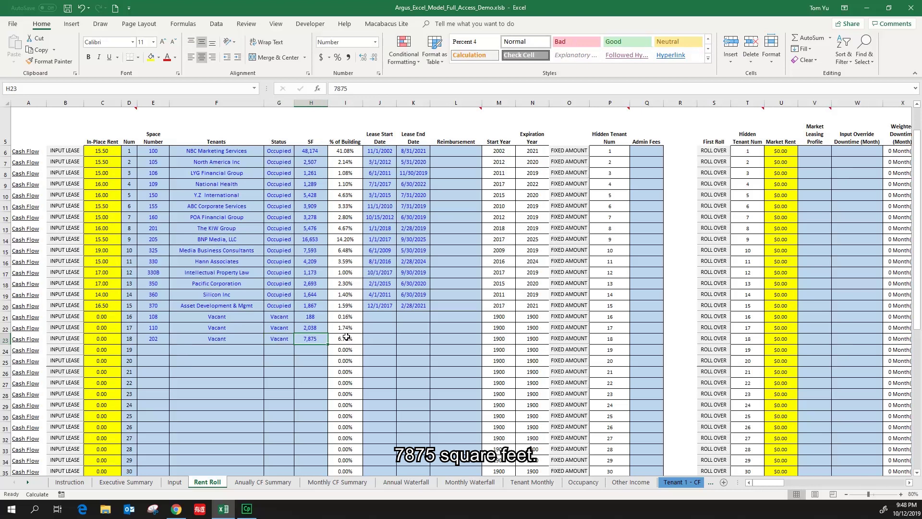
# Step: Enter suite 365 as Vacant in row 24 with vacant status and 2,010 SF
pyautogui.click(152, 350)
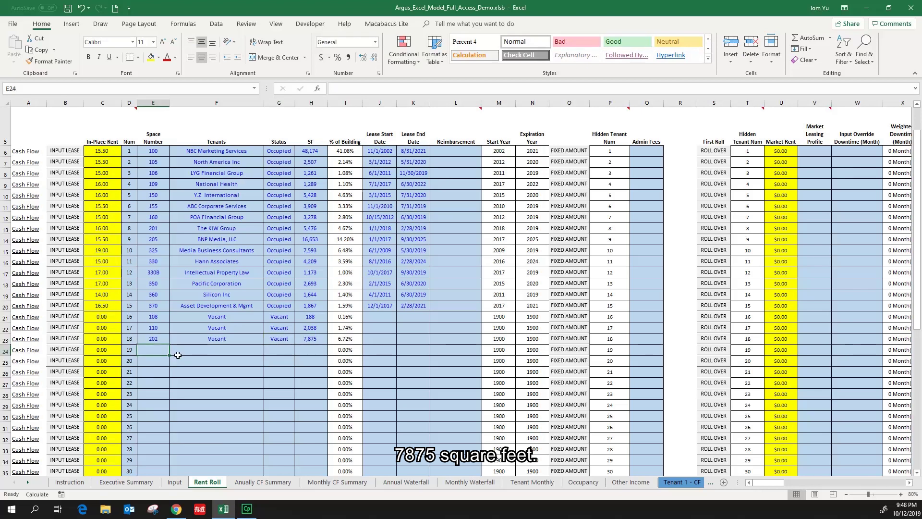
pyautogui.write('365')
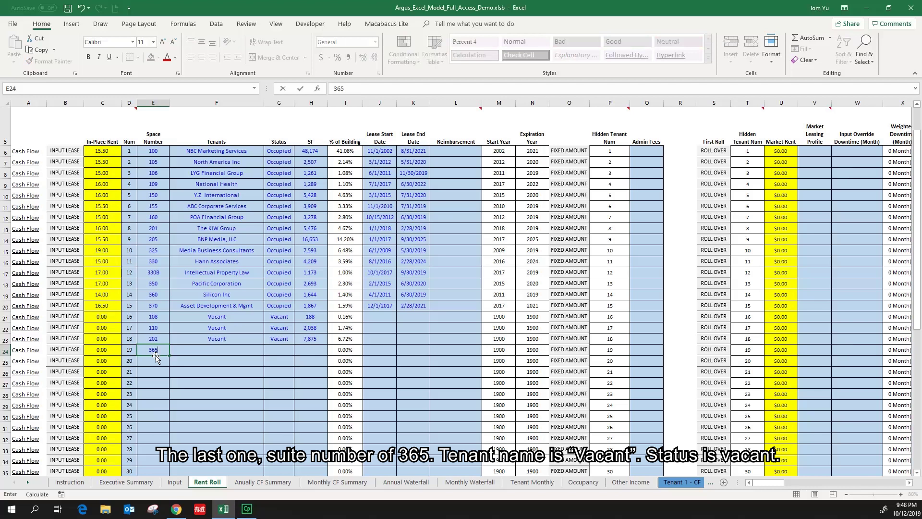
pyautogui.press('Tab')
pyautogui.write('Vacant')
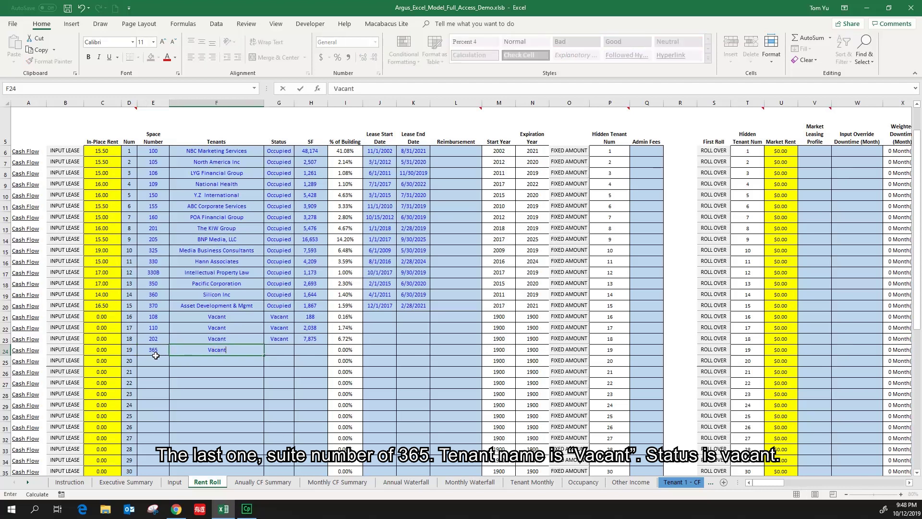
pyautogui.press('Tab')
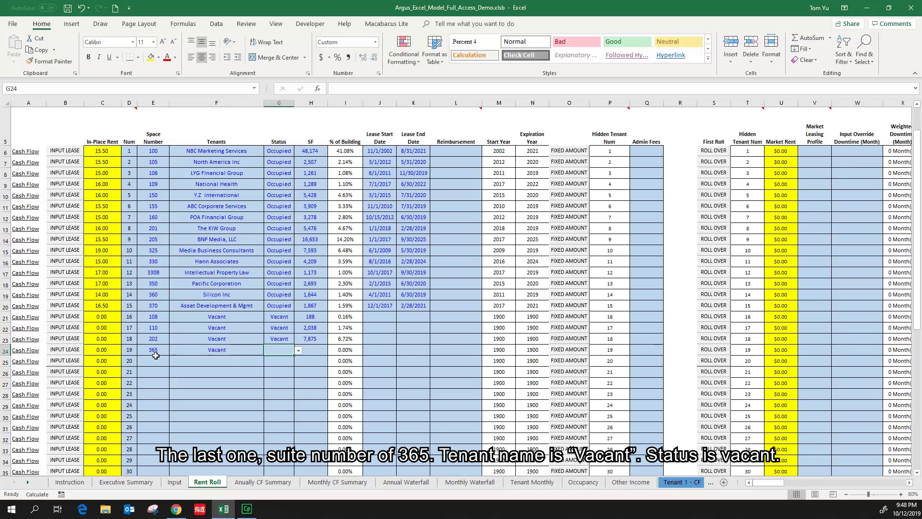
pyautogui.click(298, 350)
pyautogui.click(293, 361)
pyautogui.press('Tab')
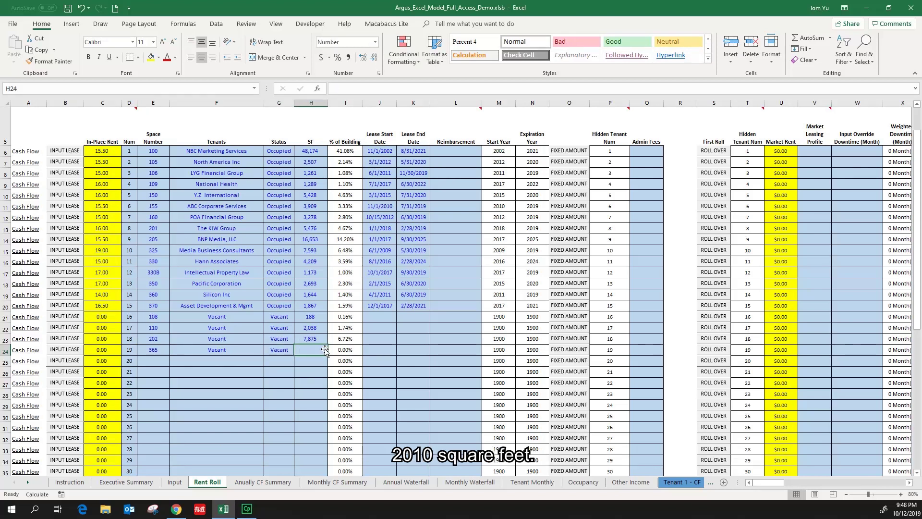
pyautogui.write('2')
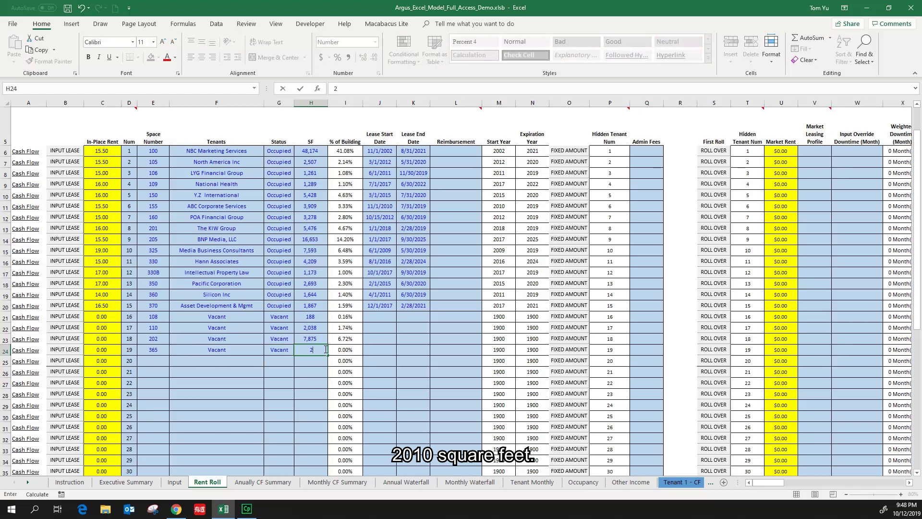
pyautogui.write('010')
pyautogui.hotkey('ctrl', 'Return')
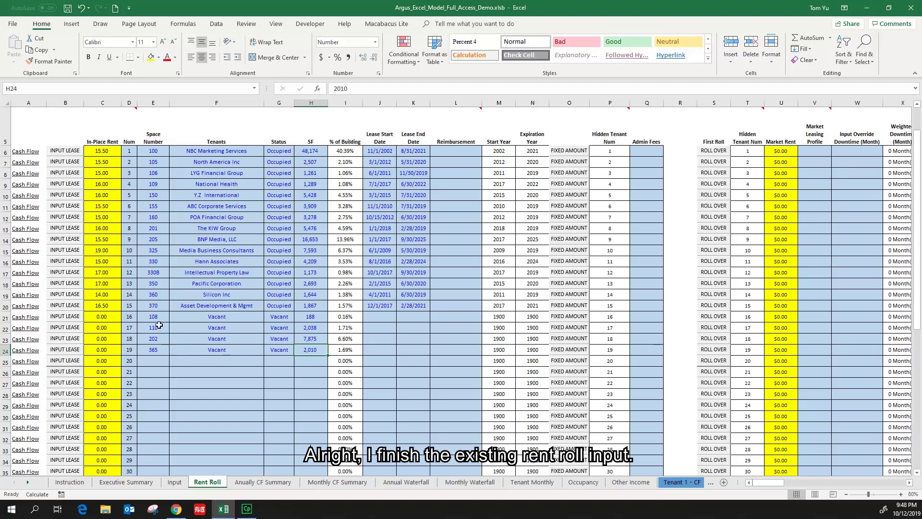
pyautogui.moveTo(154, 319); pyautogui.dragTo(306, 357)
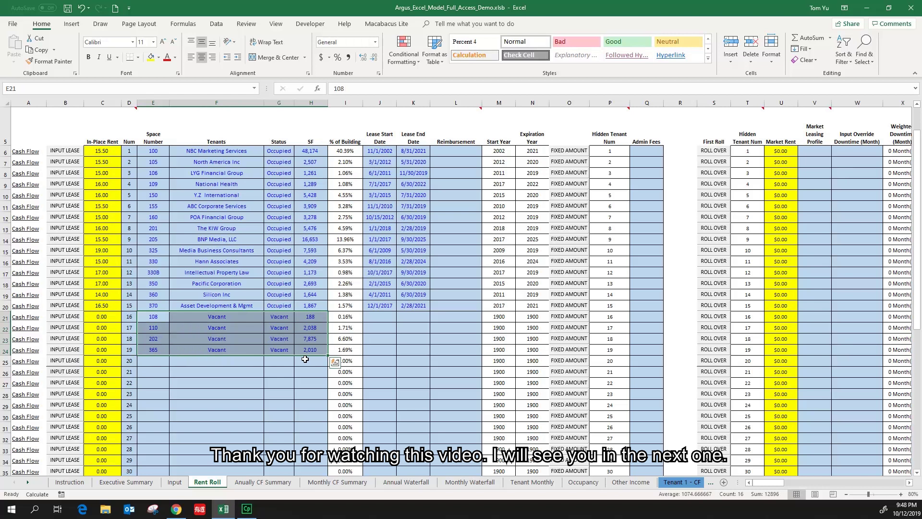